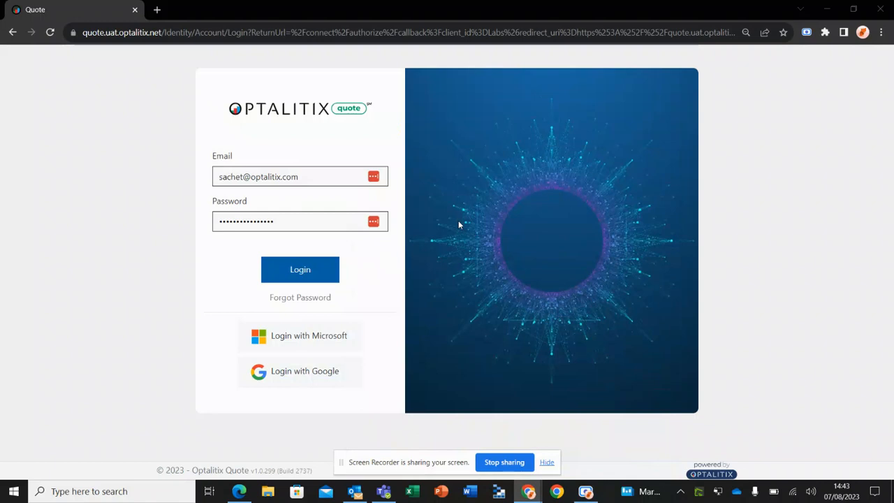
Sign in with the Microsoft account and look over the Property dashboard's performance, What's new and underwriter ranking sections
{"action": "left_click", "coordinate": [328, 339]}
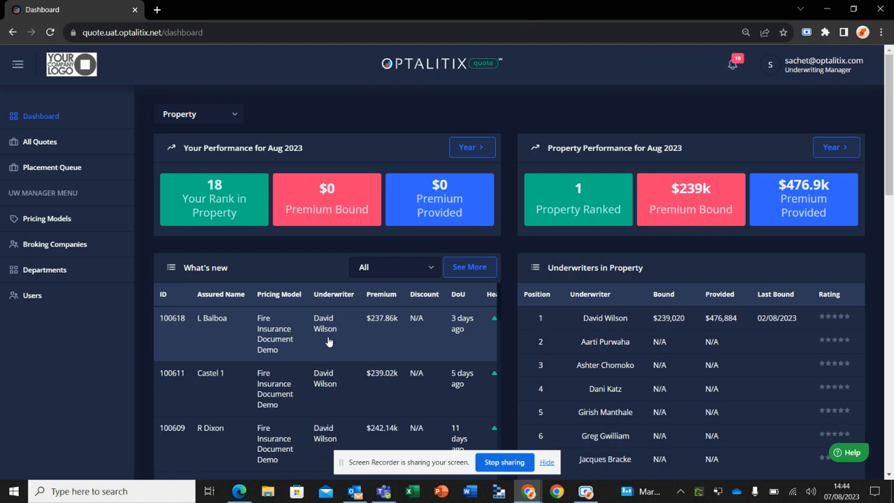
{"action": "scroll", "coordinate": [447, 350], "scroll_direction": "down", "scroll_amount": 1}
{"action": "scroll", "coordinate": [447, 351], "scroll_direction": "up", "scroll_amount": 1}
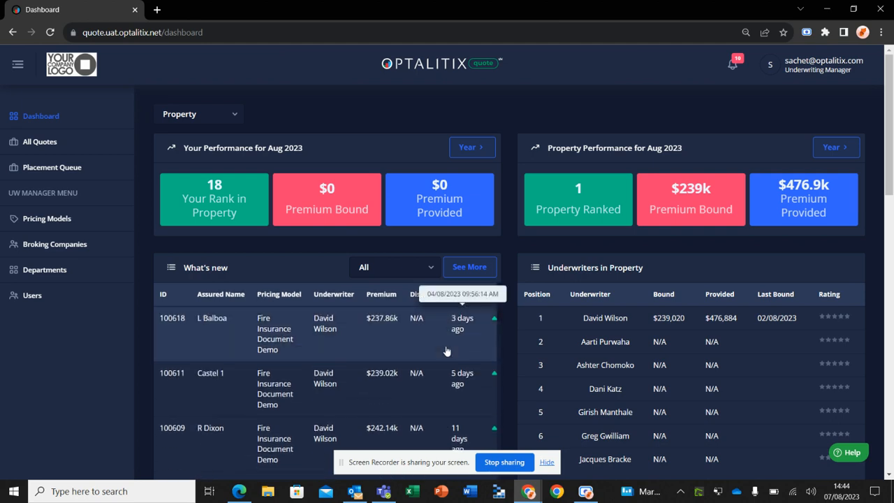
{"action": "left_click", "coordinate": [229, 114]}
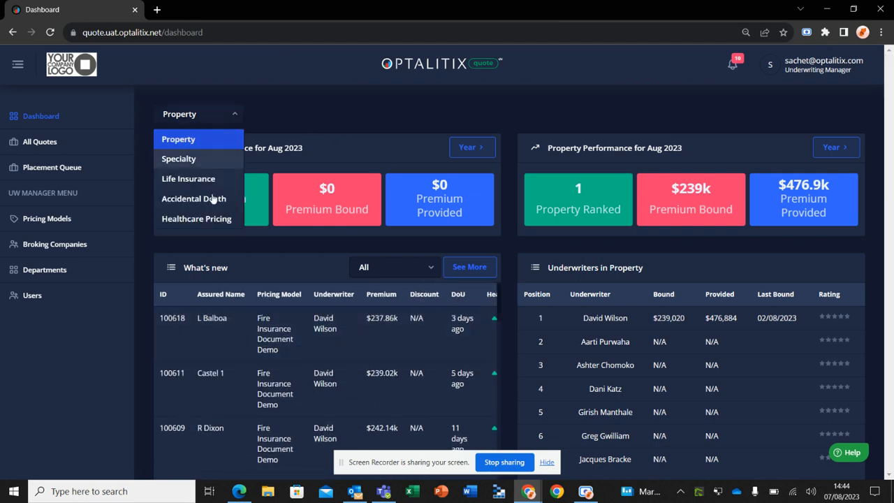
{"action": "left_click", "coordinate": [358, 107]}
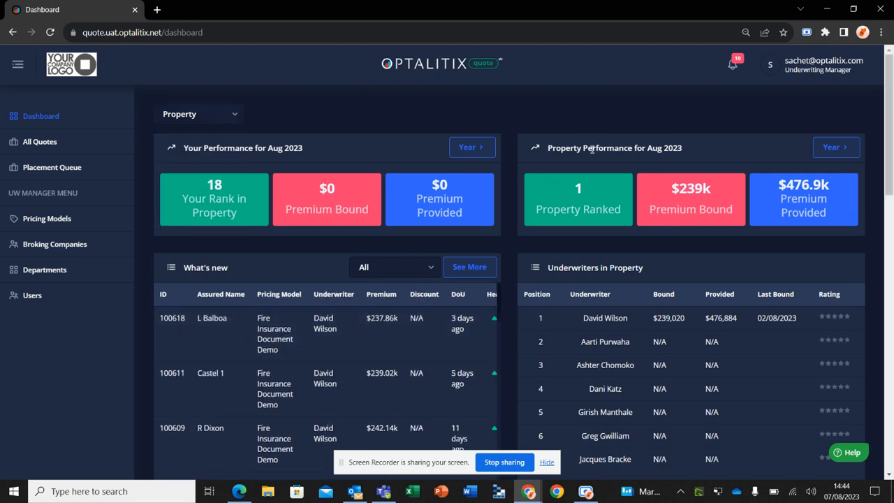
{"action": "scroll", "coordinate": [531, 252], "scroll_direction": "down", "scroll_amount": 2}
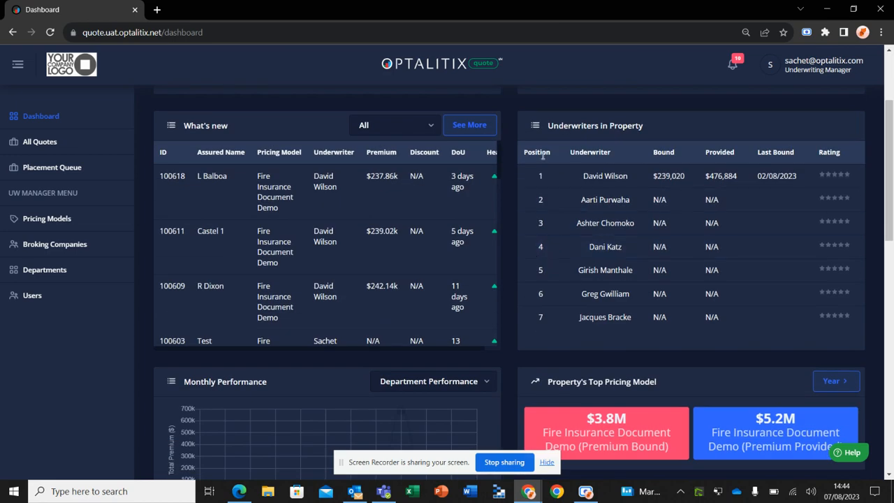
{"action": "scroll", "coordinate": [509, 244], "scroll_direction": "down", "scroll_amount": 1}
{"action": "scroll", "coordinate": [509, 245], "scroll_direction": "up", "scroll_amount": 1}
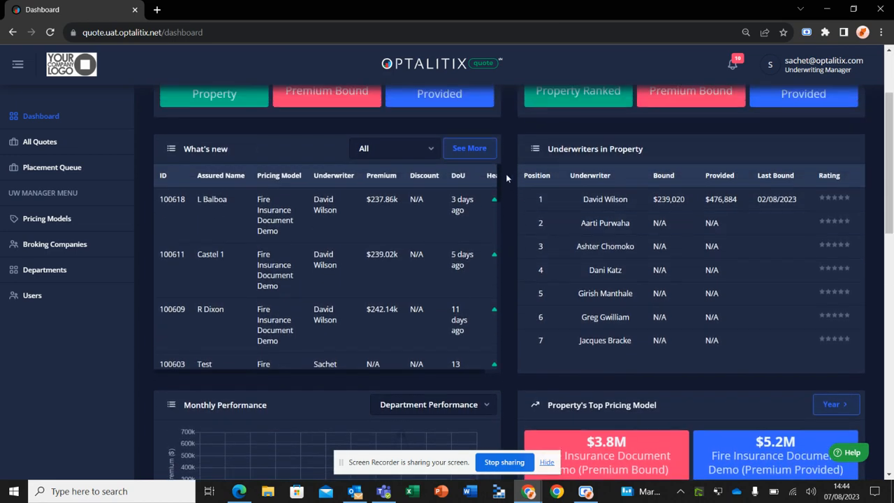
{"action": "scroll", "coordinate": [503, 166], "scroll_direction": "up", "scroll_amount": 1}
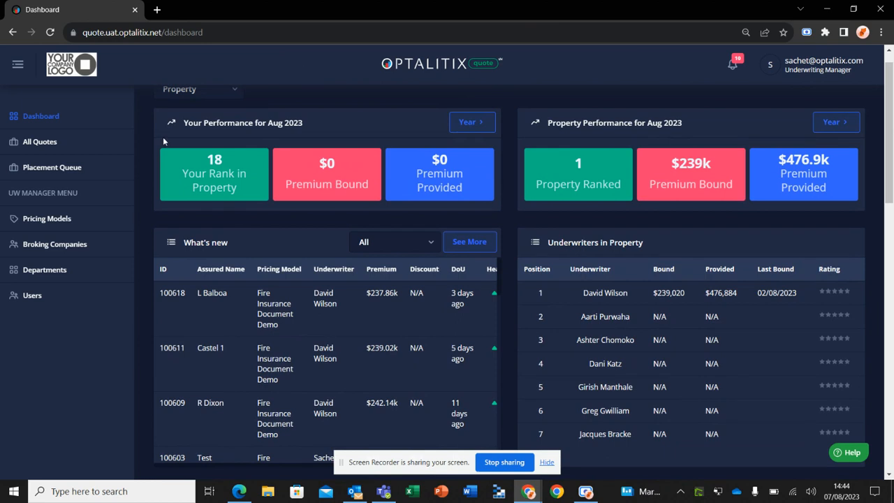
Examine the Healthcare Large Pricing Tool pricing model's configuration, quote permissions, and displayed input and output fields
{"action": "left_click", "coordinate": [69, 223]}
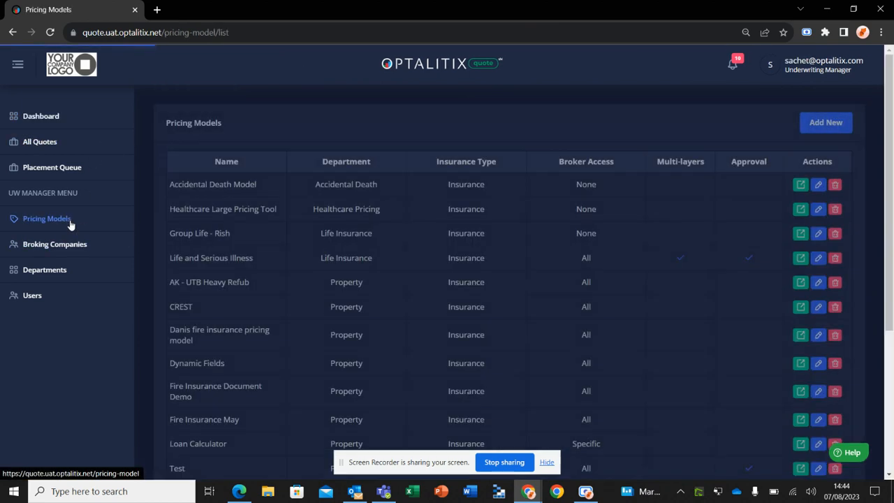
{"action": "left_click", "coordinate": [204, 213]}
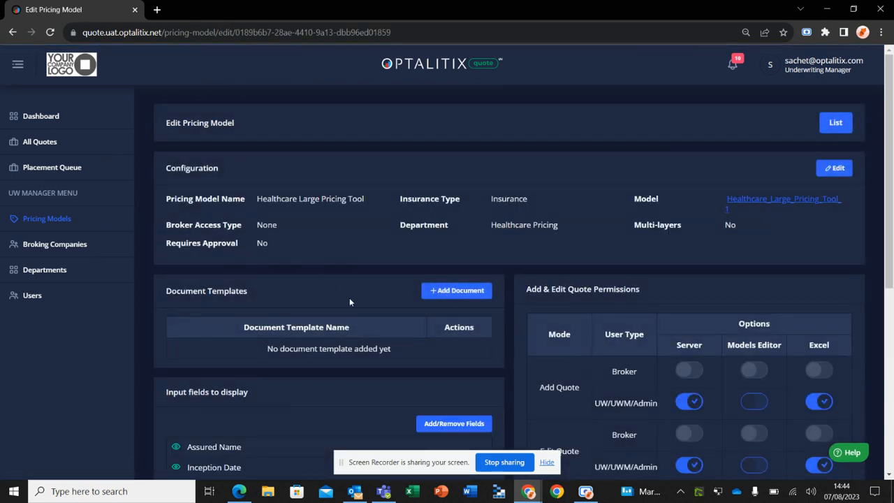
{"action": "scroll", "coordinate": [350, 297], "scroll_direction": "down", "scroll_amount": 5}
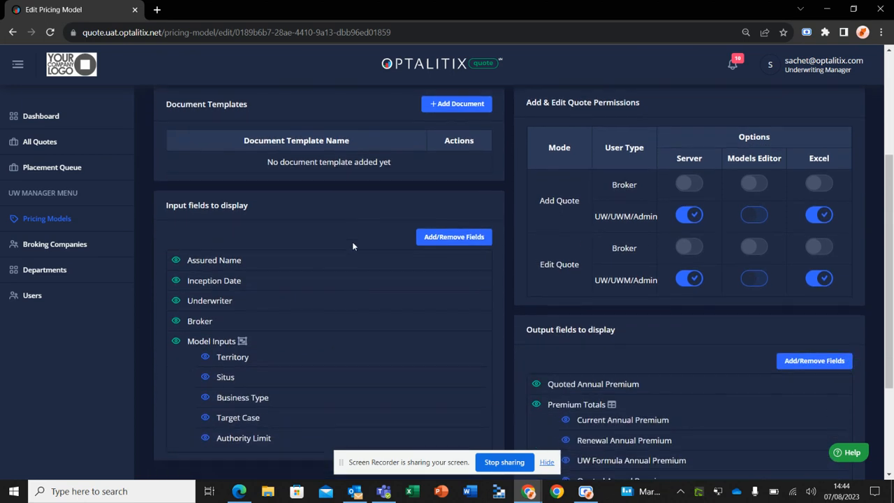
{"action": "scroll", "coordinate": [352, 245], "scroll_direction": "down", "scroll_amount": 1}
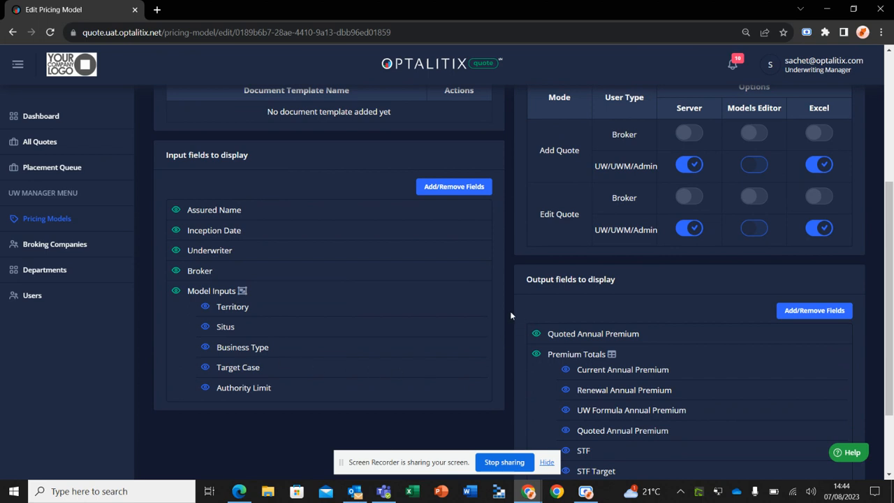
{"action": "scroll", "coordinate": [510, 315], "scroll_direction": "down", "scroll_amount": 1}
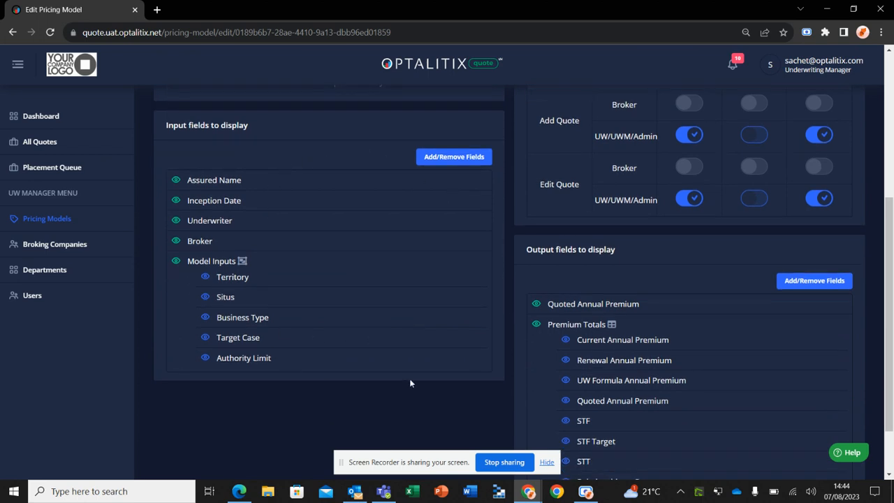
{"action": "scroll", "coordinate": [534, 320], "scroll_direction": "down", "scroll_amount": 1}
{"action": "scroll", "coordinate": [534, 319], "scroll_direction": "up", "scroll_amount": 1}
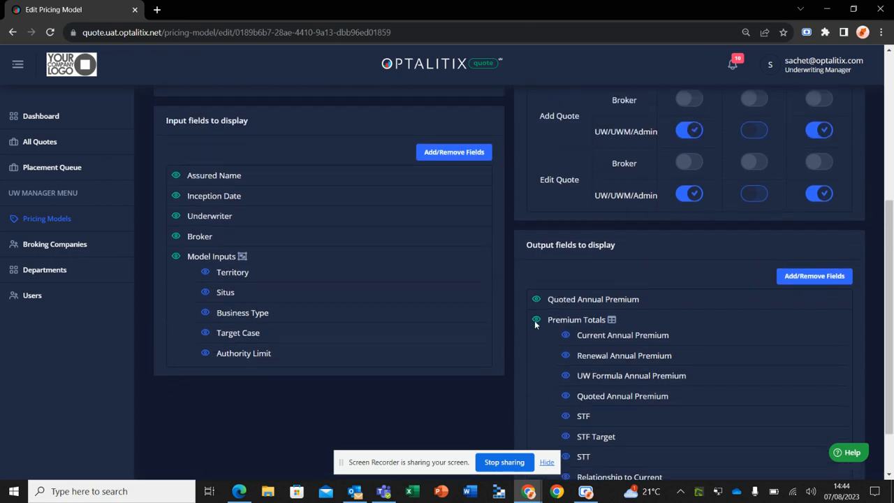
{"action": "scroll", "coordinate": [534, 320], "scroll_direction": "up", "scroll_amount": 1}
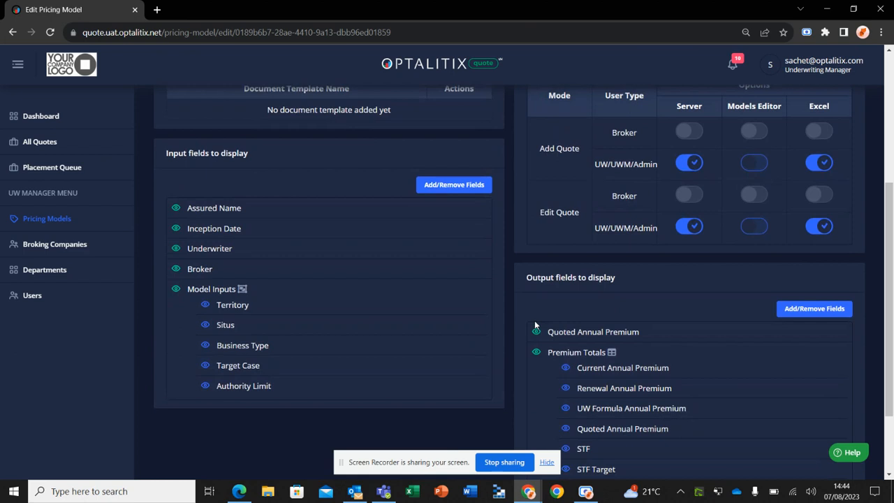
Start adding a quote with the Healthcare Large Pricing Tool pricing model and the policy type New Quote
{"action": "left_click", "coordinate": [71, 153]}
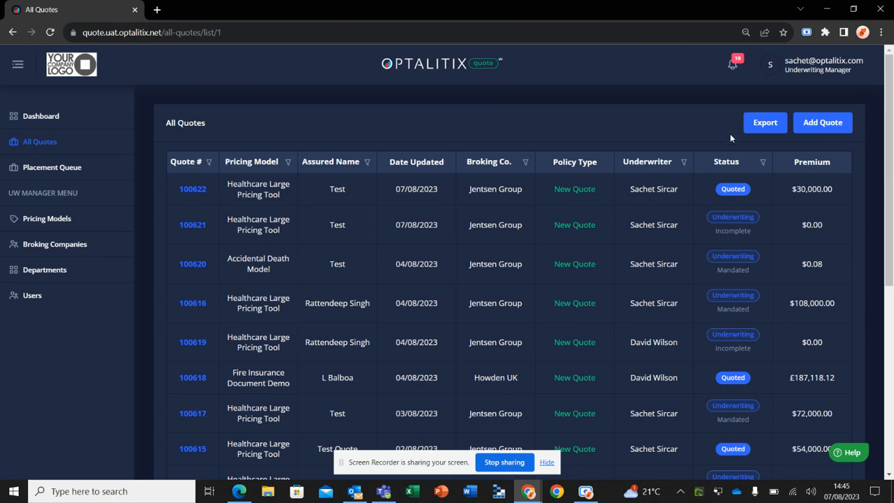
{"action": "left_click", "coordinate": [822, 126]}
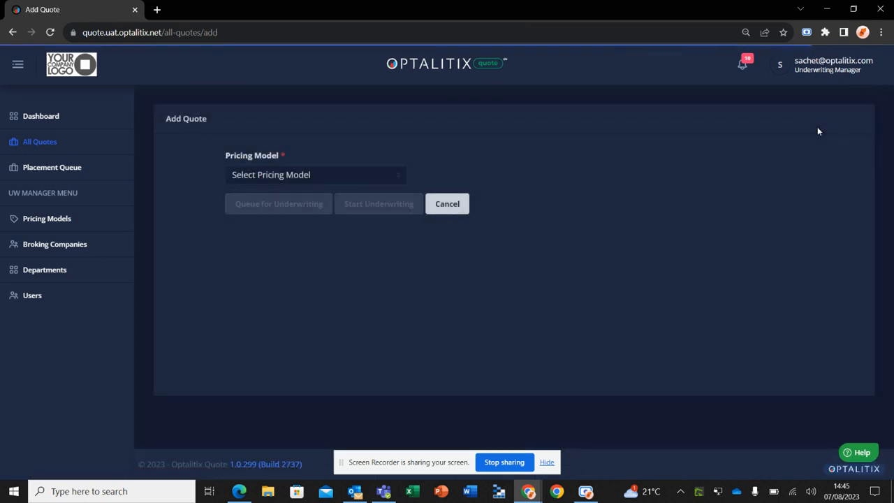
{"action": "left_click", "coordinate": [376, 183]}
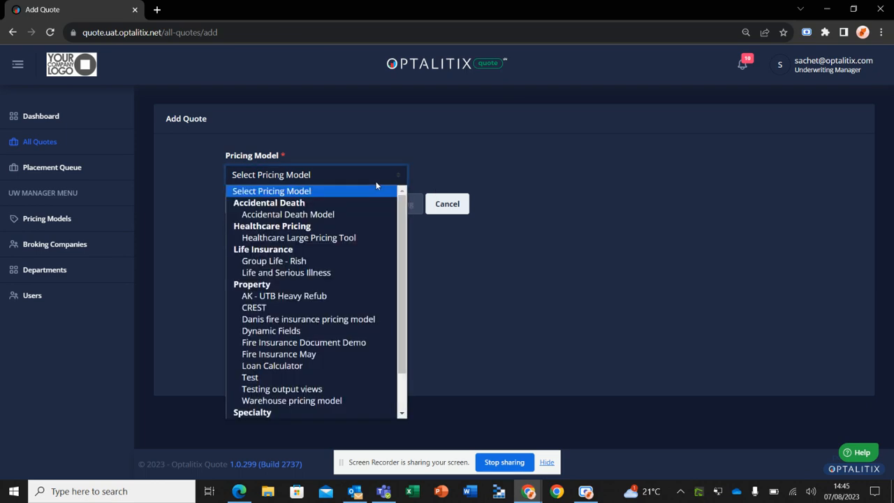
{"action": "left_click", "coordinate": [358, 238]}
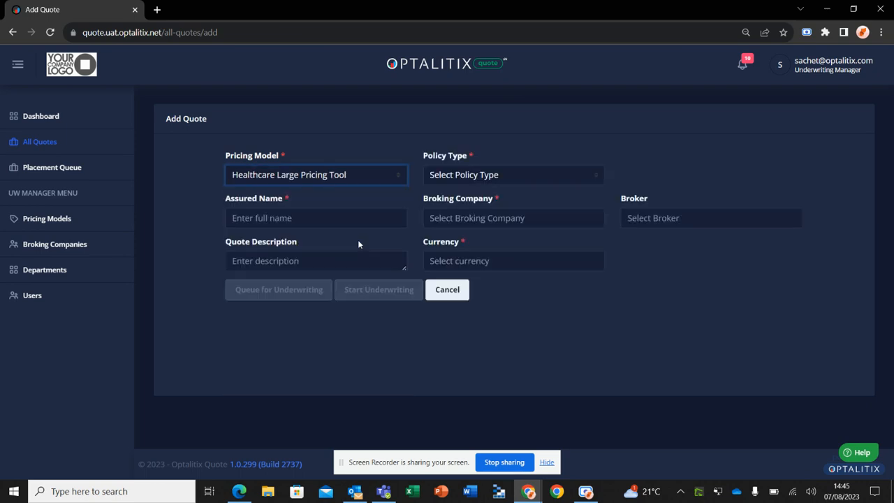
{"action": "left_click", "coordinate": [457, 179]}
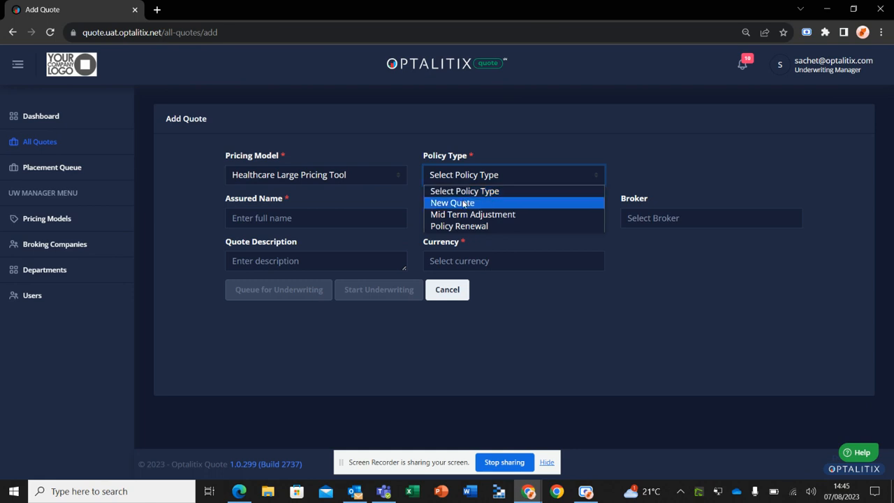
{"action": "left_click", "coordinate": [463, 203]}
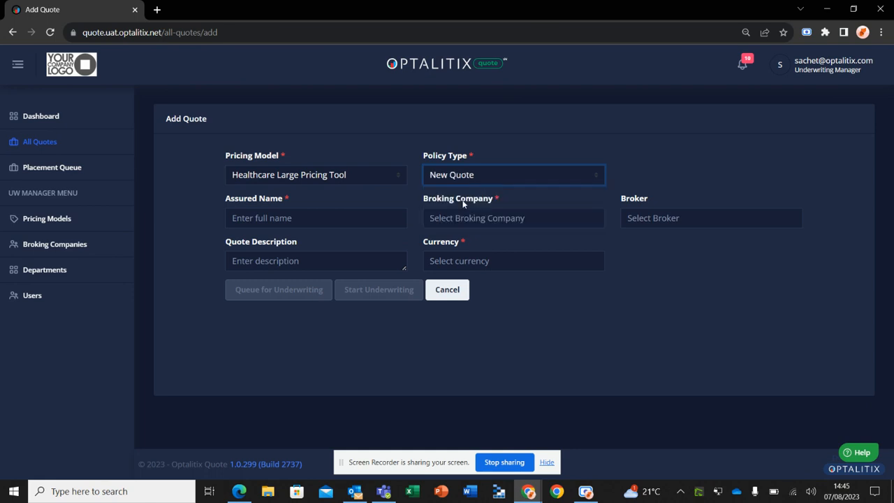
Enter Test as the assured name of the quote
{"action": "left_click", "coordinate": [348, 211]}
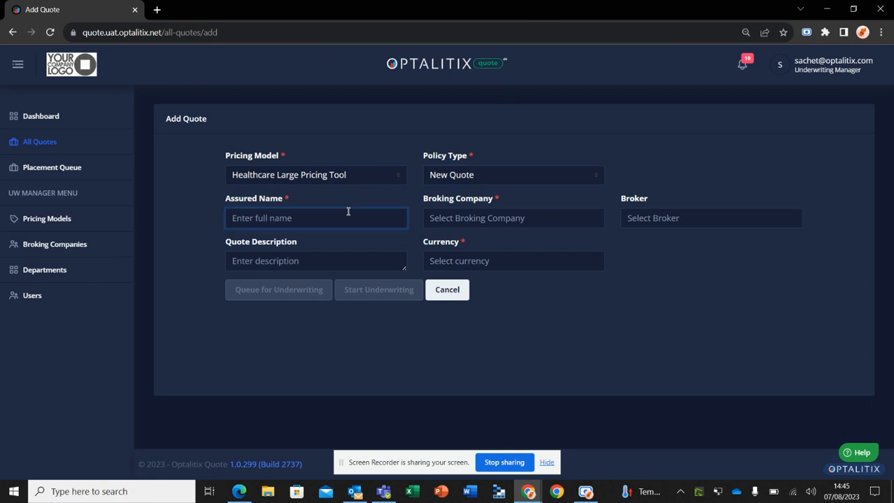
{"action": "type", "text": "TEst"}
{"action": "key", "text": "BackSpace"}
{"action": "key", "text": "BackSpace"}
{"action": "key", "text": "BackSpace"}
{"action": "type", "text": "est"}
Choose Jentsen Group as the broking company and $ as the quote's currency
{"action": "left_click", "coordinate": [445, 217]}
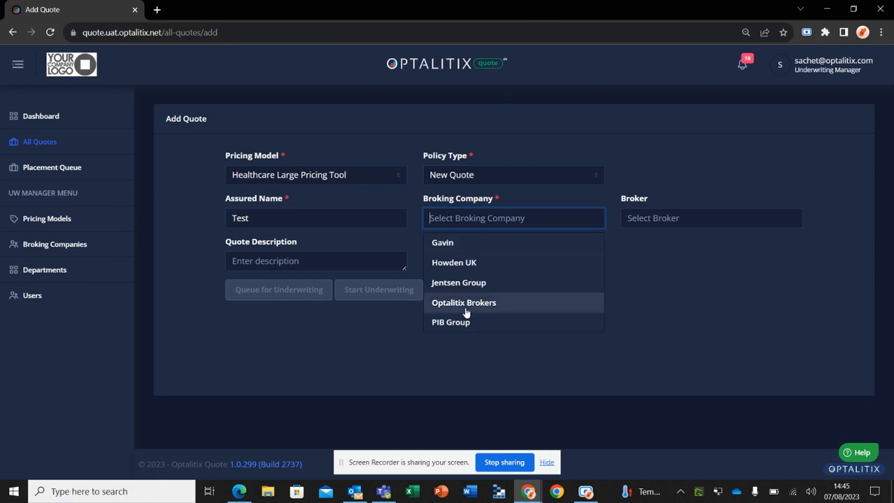
{"action": "left_click", "coordinate": [465, 286]}
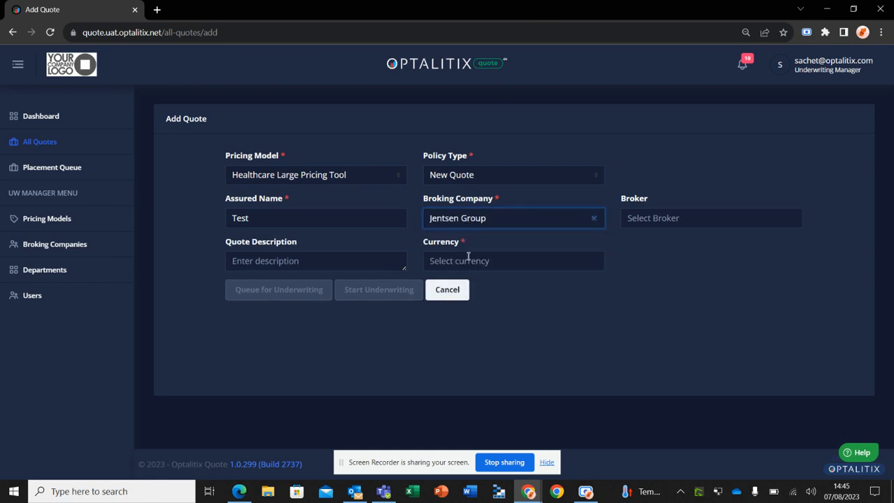
{"action": "left_click", "coordinate": [468, 257]}
{"action": "left_click", "coordinate": [467, 287]}
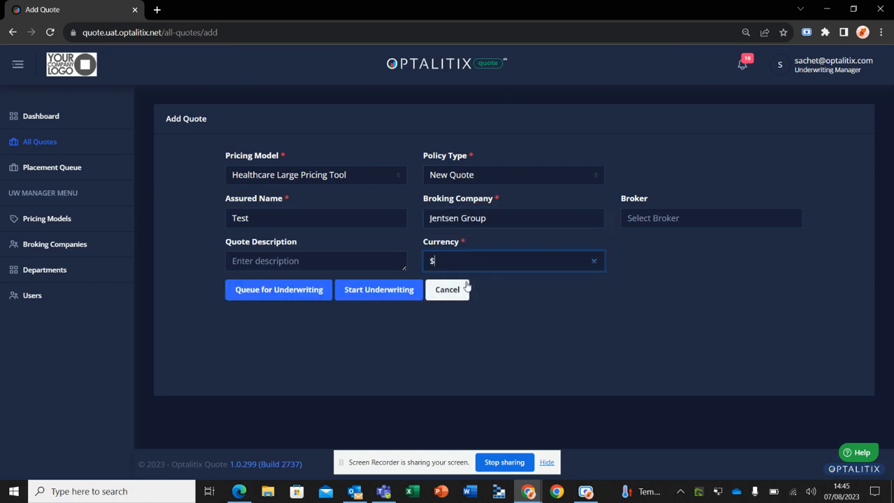
Enter Test Quote as the quote description and start underwriting
{"action": "left_click", "coordinate": [353, 259]}
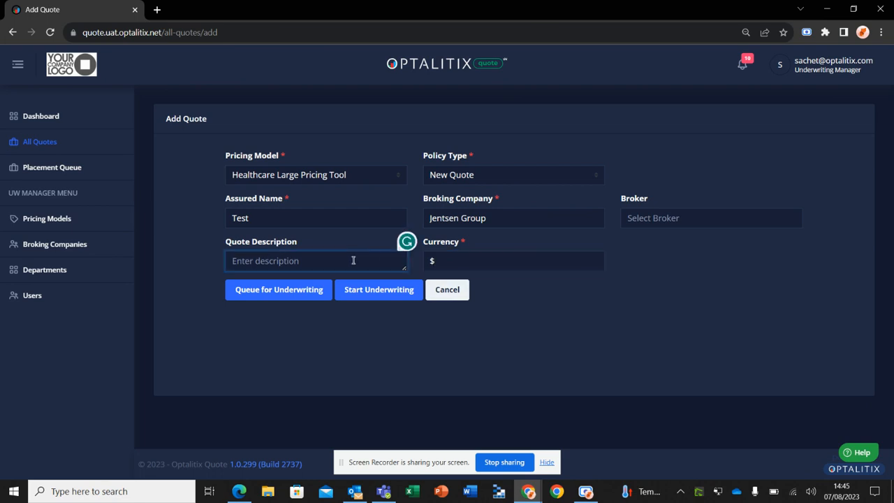
{"action": "type", "text": "Test Quote"}
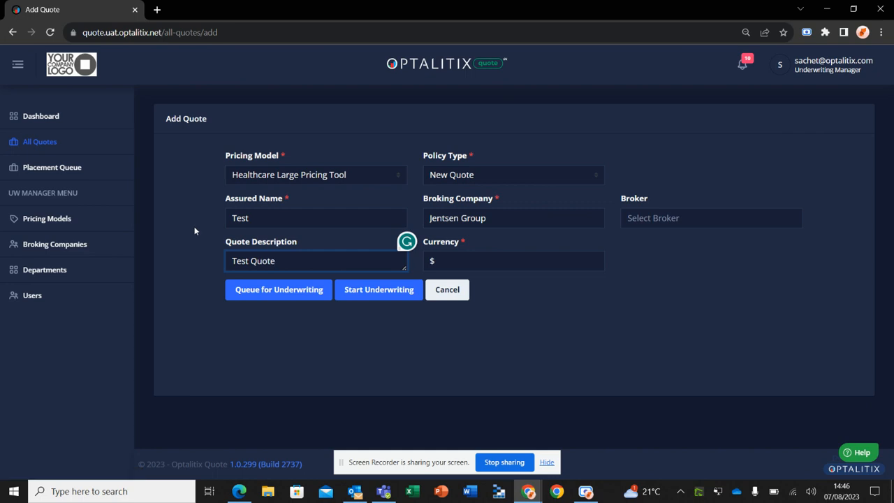
{"action": "left_click", "coordinate": [351, 291]}
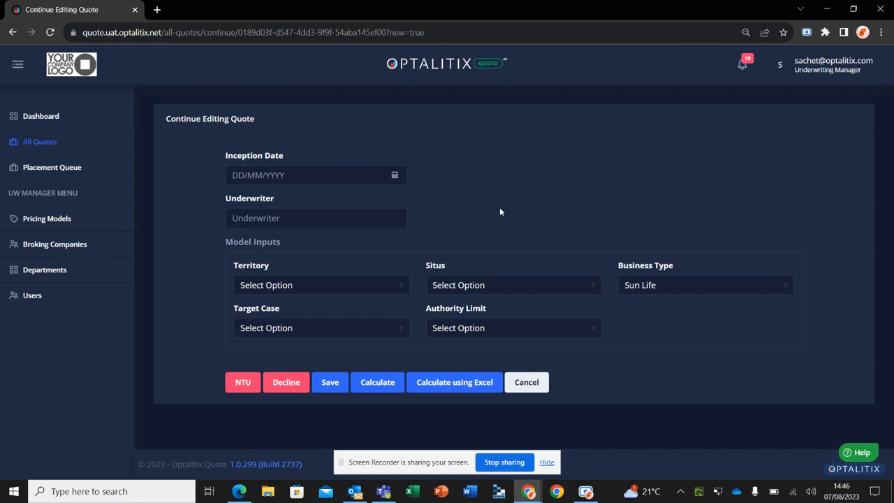
Set the inception date to 07/08/2023 and fill in the underwriter's name
{"action": "left_click", "coordinate": [305, 176]}
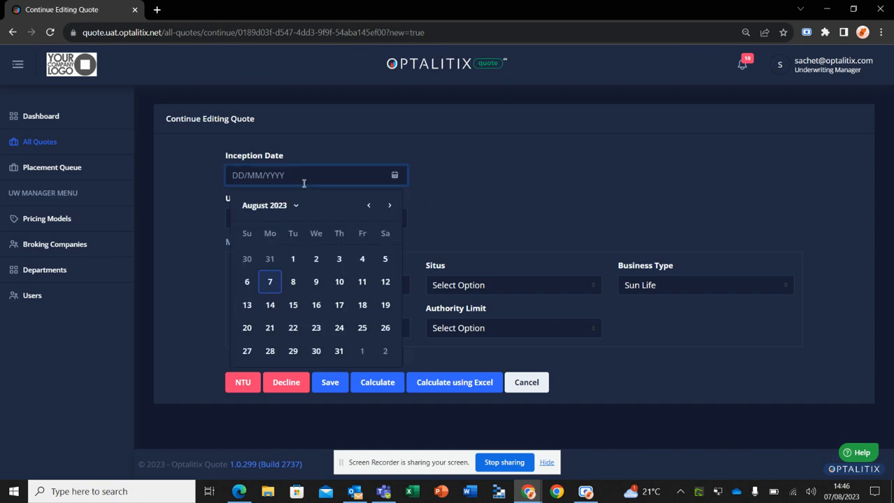
{"action": "left_click", "coordinate": [270, 281]}
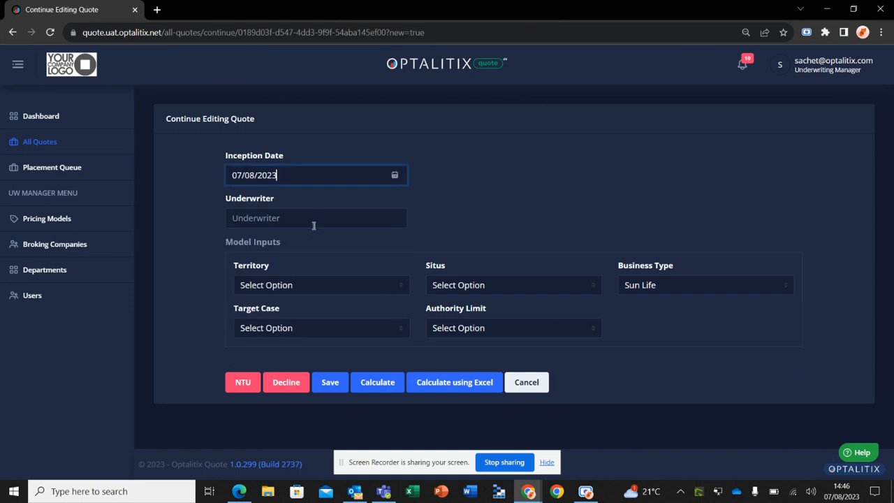
{"action": "left_click", "coordinate": [311, 219]}
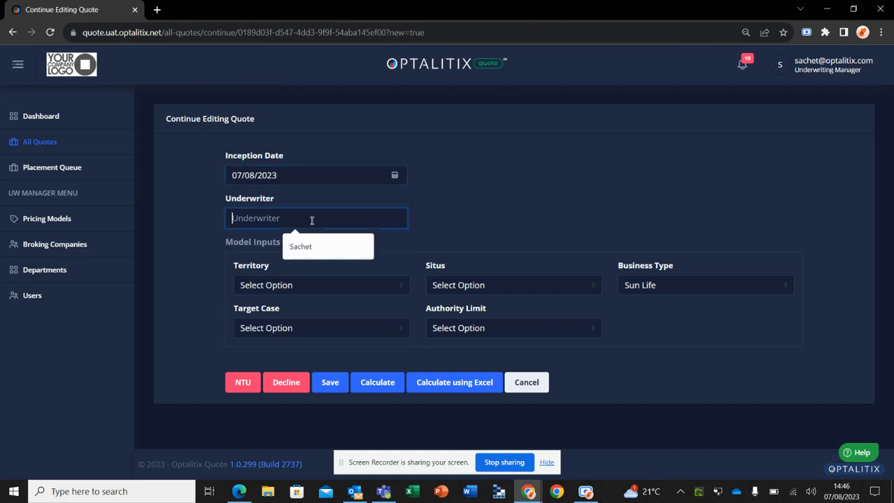
{"action": "type", "text": "Sachet"}
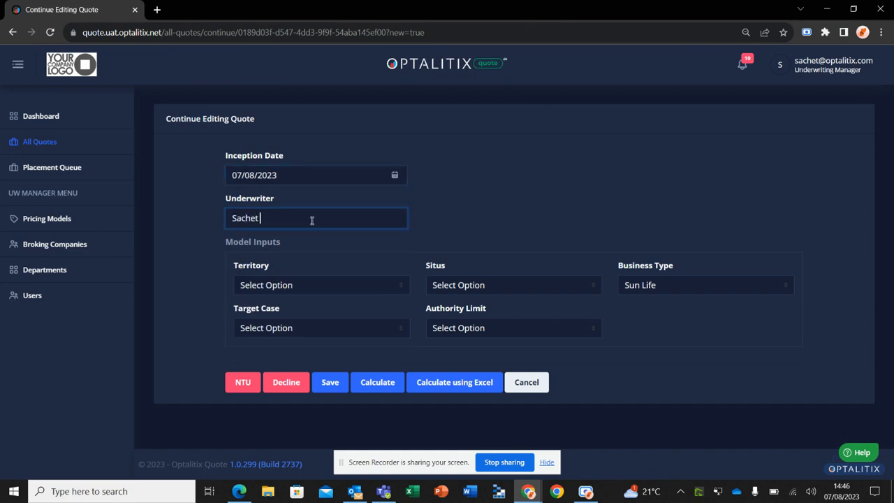
Set the quote's territory to GREATER NEW YORK and its situs to NY in the model inputs
{"action": "left_click", "coordinate": [290, 285]}
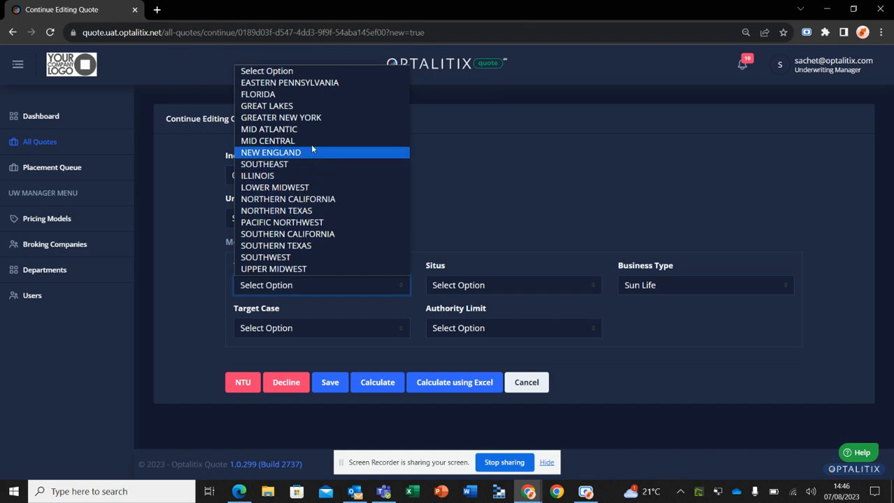
{"action": "left_click", "coordinate": [314, 117]}
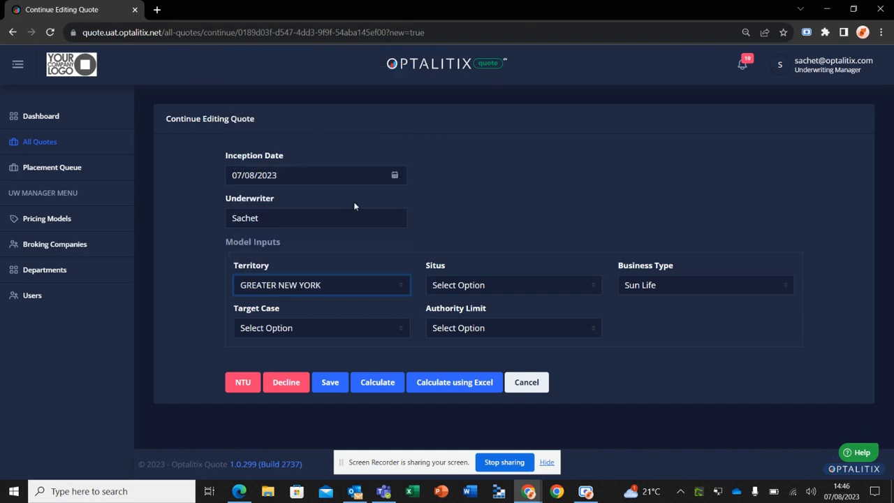
{"action": "left_click", "coordinate": [447, 286]}
{"action": "scroll", "coordinate": [473, 245], "scroll_direction": "down", "scroll_amount": 2}
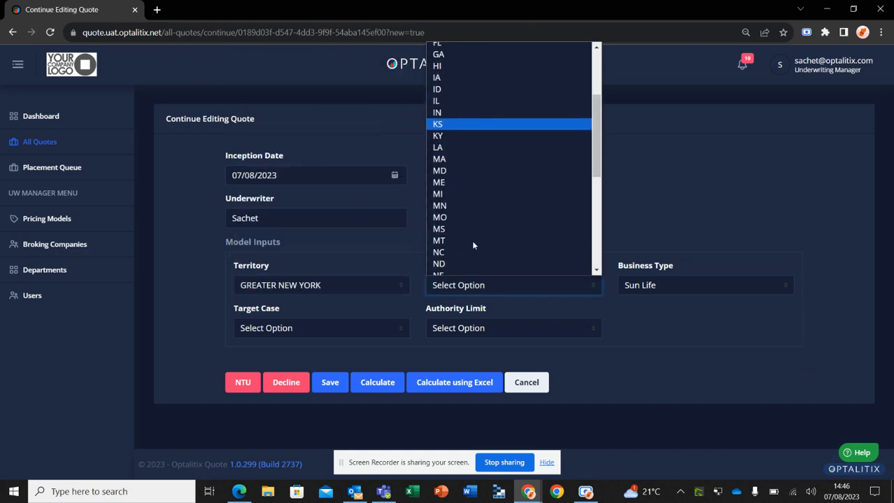
{"action": "scroll", "coordinate": [468, 237], "scroll_direction": "down", "scroll_amount": 1}
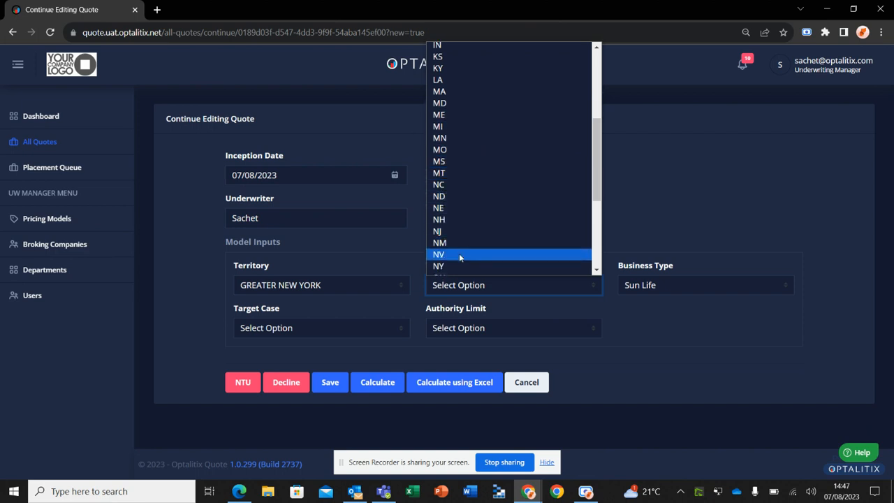
{"action": "left_click", "coordinate": [459, 264]}
Set the authority limit to Core 5.1 and the target case to 2-5k Non-Target
{"action": "left_click", "coordinate": [529, 324]}
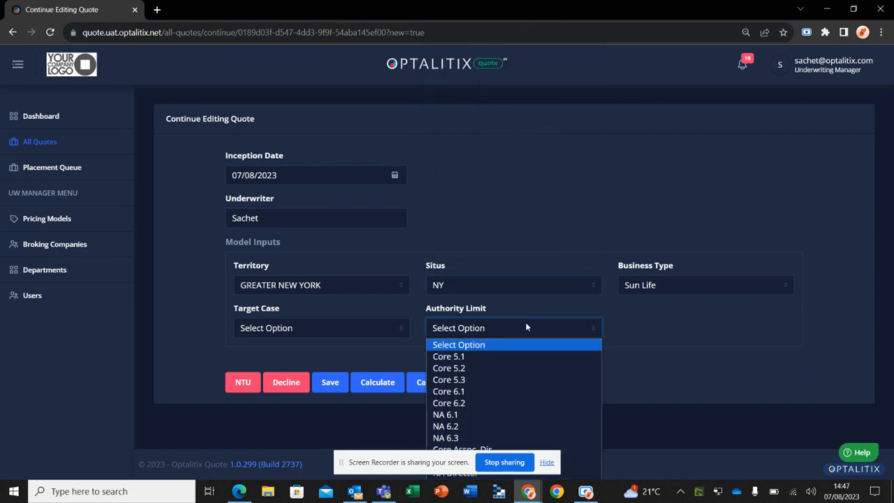
{"action": "left_click", "coordinate": [496, 356]}
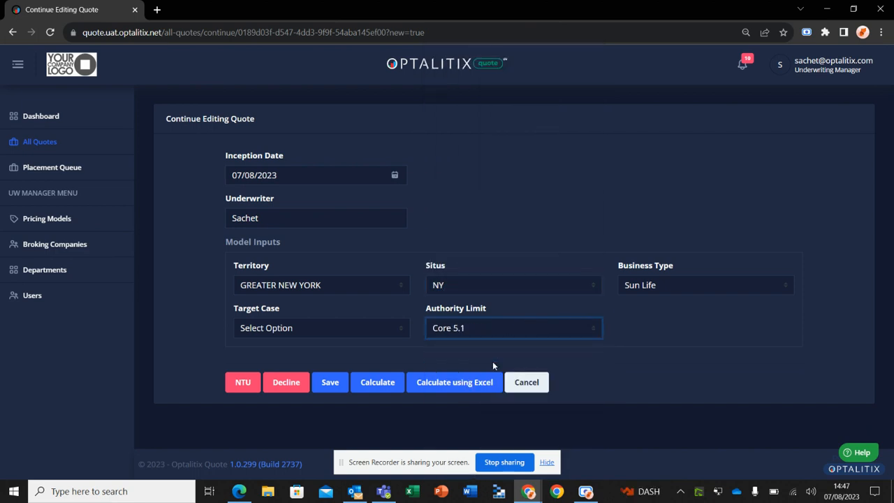
{"action": "left_click", "coordinate": [321, 326]}
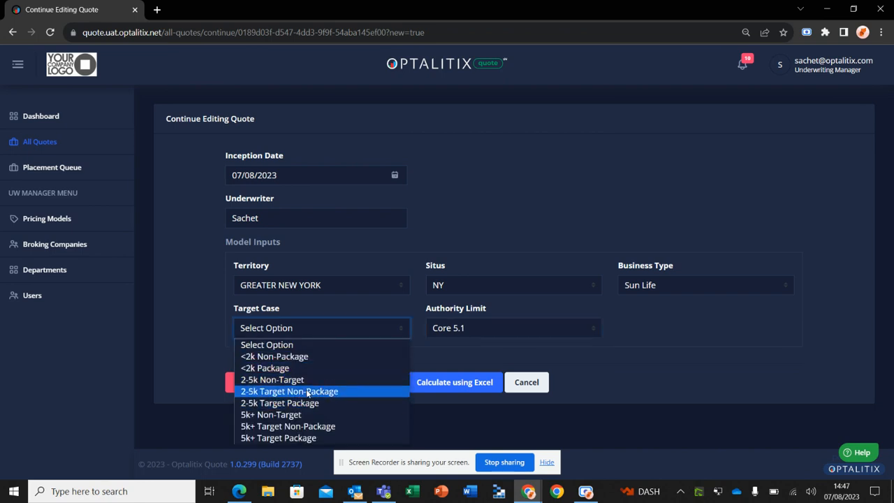
{"action": "left_click", "coordinate": [307, 380]}
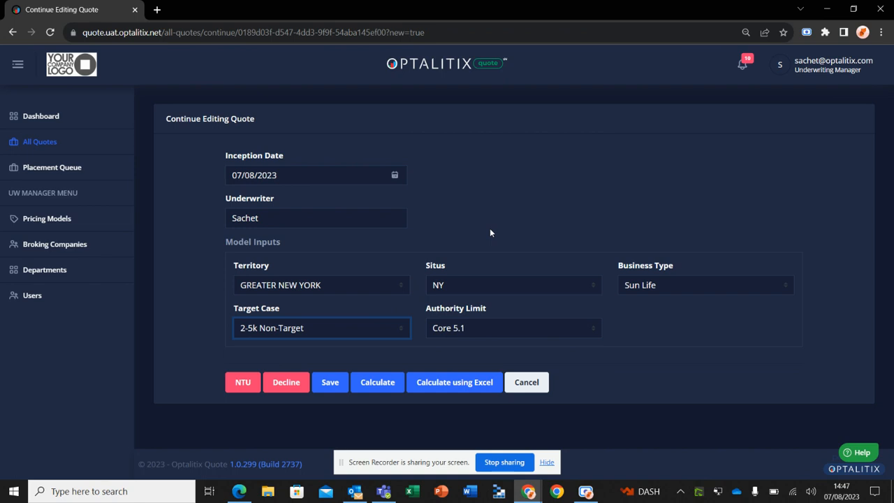
Calculate the quote using Excel and check the Case Summary sheet before returning to the Life & Disability sheet
{"action": "left_click", "coordinate": [447, 385]}
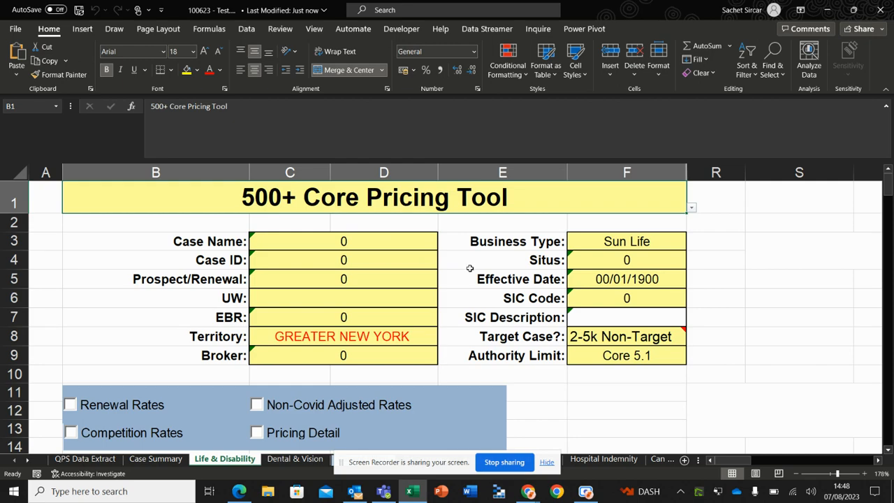
{"action": "scroll", "coordinate": [470, 268], "scroll_direction": "down", "scroll_amount": 4}
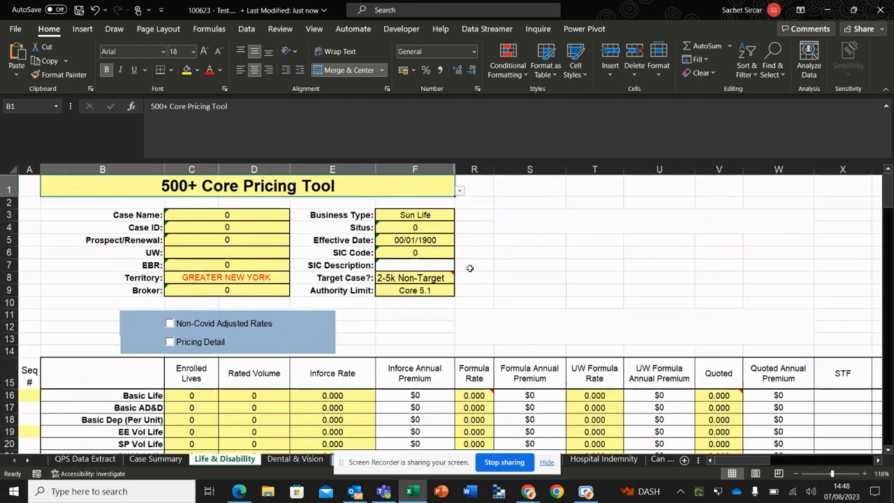
{"action": "left_click", "coordinate": [155, 459]}
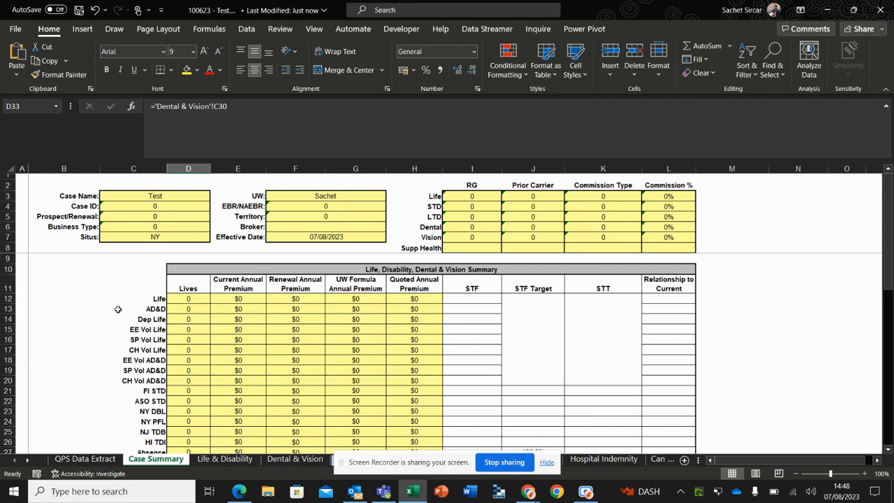
{"action": "left_click", "coordinate": [223, 459]}
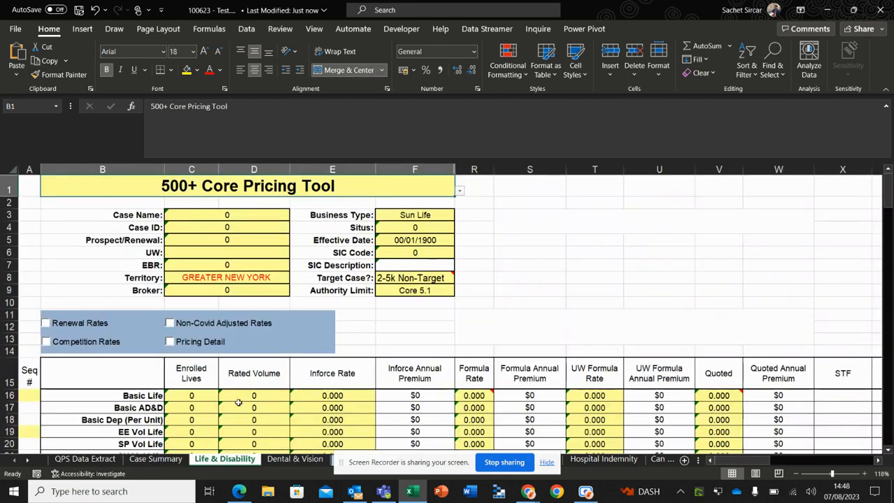
Enter 3500 enrolled lives and a rated volume of 25000000 for Basic Life on the Life & Disability sheet
{"action": "left_click", "coordinate": [188, 396]}
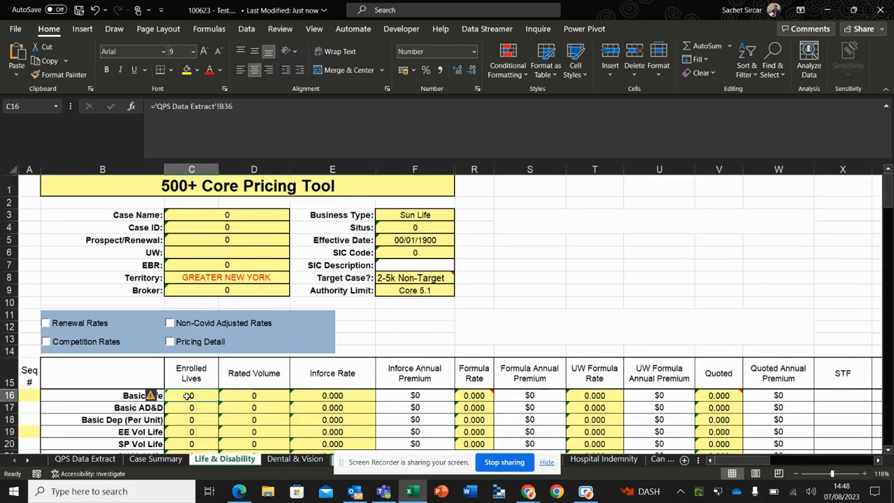
{"action": "type", "text": "2500"}
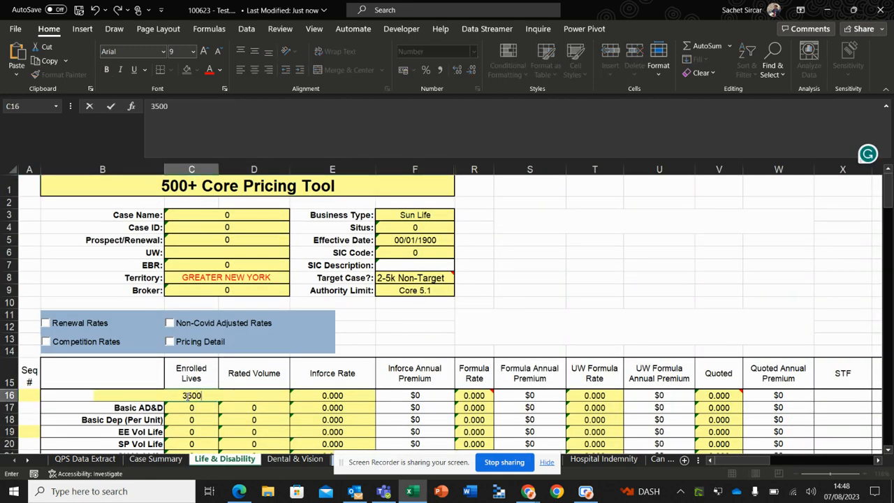
{"action": "key", "text": "Tab"}
{"action": "type", "text": "25"}
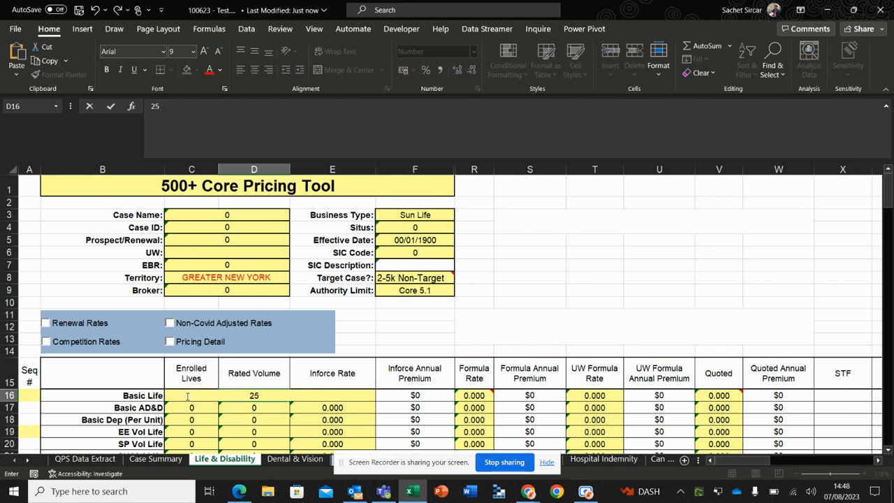
{"action": "type", "text": "000000"}
{"action": "key", "text": "Tab"}
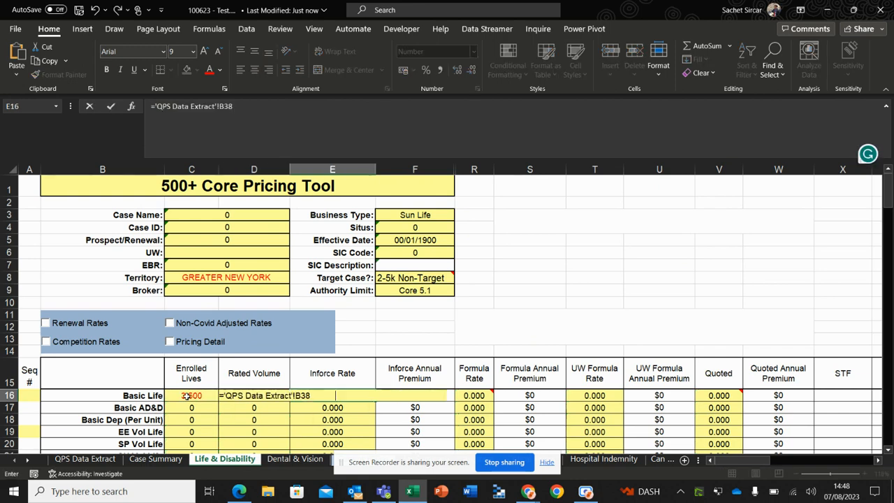
Set the Basic Life inforce rate to 0.02 and its formula rate to 0.3
{"action": "type", "text": "0.02"}
{"action": "key", "text": "Tab"}
{"action": "type", "text": "0"}
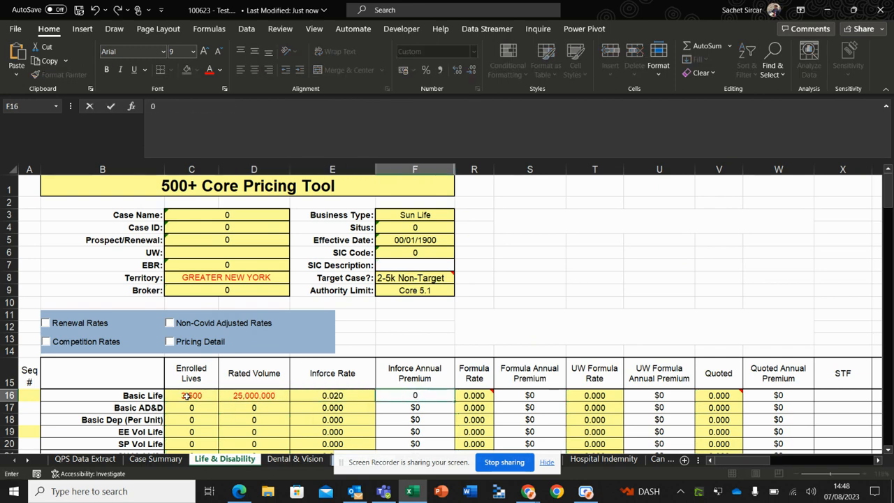
{"action": "key", "text": "Tab"}
{"action": "type", "text": "0.3"}
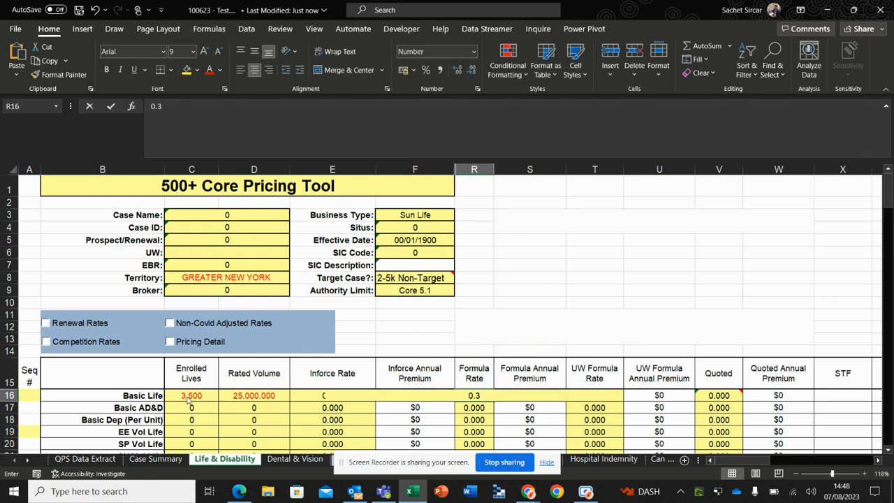
{"action": "key", "text": "Tab"}
{"action": "key", "text": "Tab"}
Set the Basic Life UW formula rate to 0.14 and its quoted rate to 0.2
{"action": "type", "text": "0."}
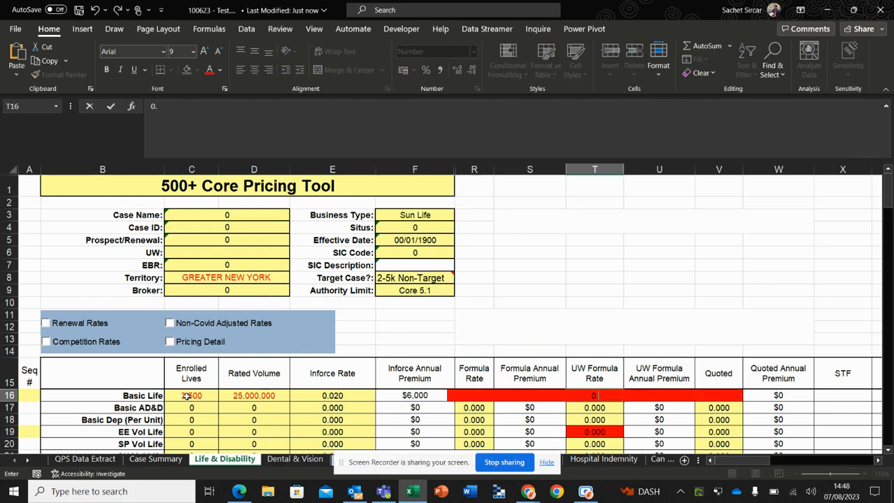
{"action": "type", "text": "14"}
{"action": "key", "text": "Tab"}
{"action": "key", "text": "Tab"}
{"action": "type", "text": "0"}
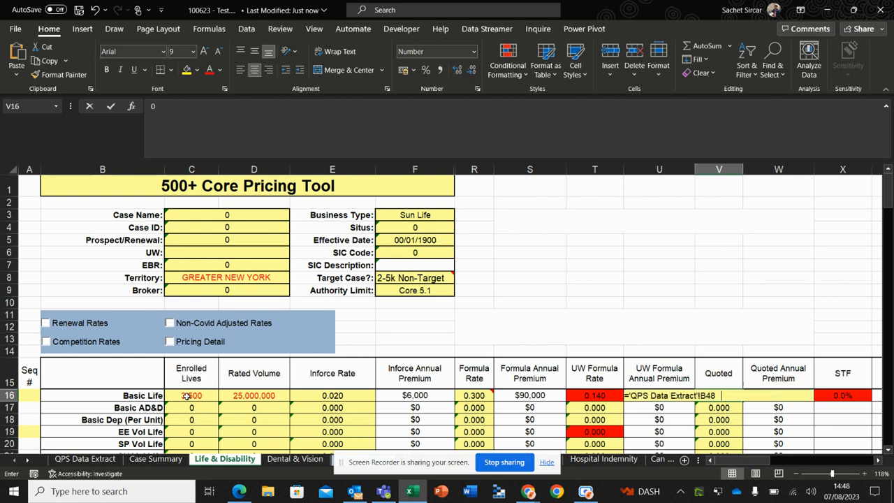
{"action": "type", "text": ".2"}
{"action": "key", "text": "ctrl+Return"}
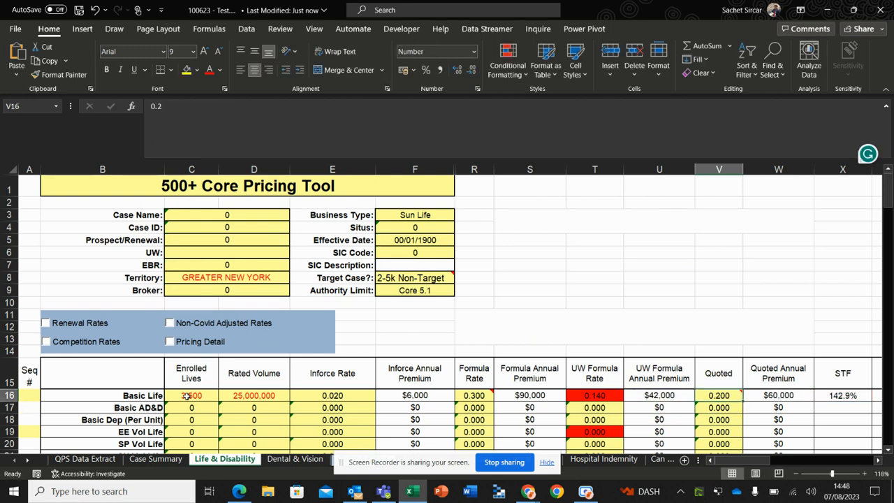
Examine the Life premium figures, supplemental health section and combined totals on the Case Summary sheet
{"action": "left_click", "coordinate": [138, 463]}
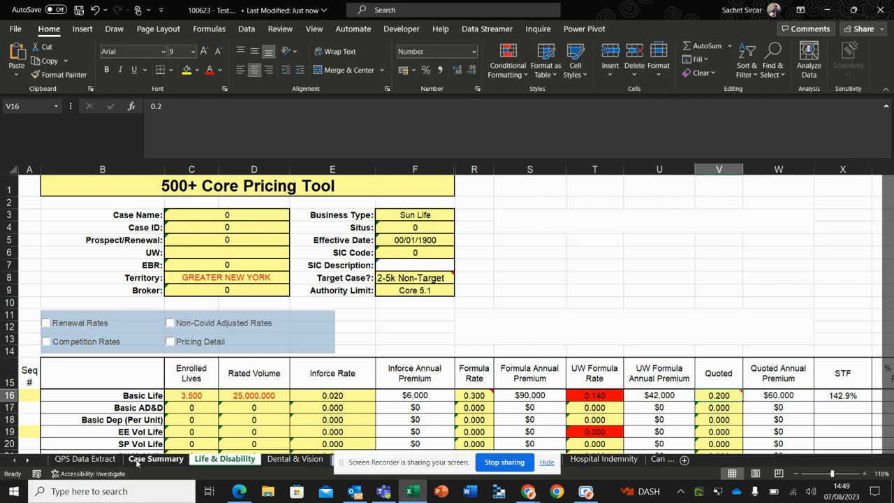
{"action": "scroll", "coordinate": [363, 333], "scroll_direction": "down", "scroll_amount": 6}
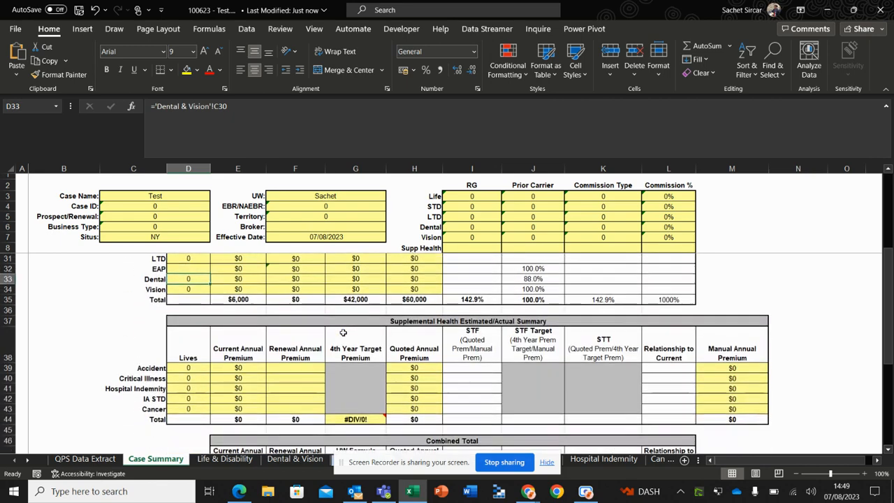
{"action": "scroll", "coordinate": [342, 332], "scroll_direction": "down", "scroll_amount": 3}
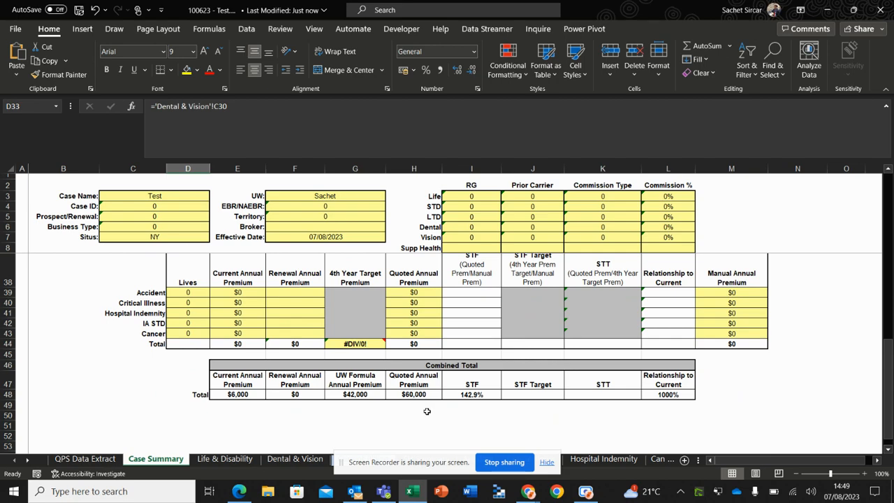
{"action": "left_click", "coordinate": [149, 375]}
{"action": "scroll", "coordinate": [370, 281], "scroll_direction": "up", "scroll_amount": 10}
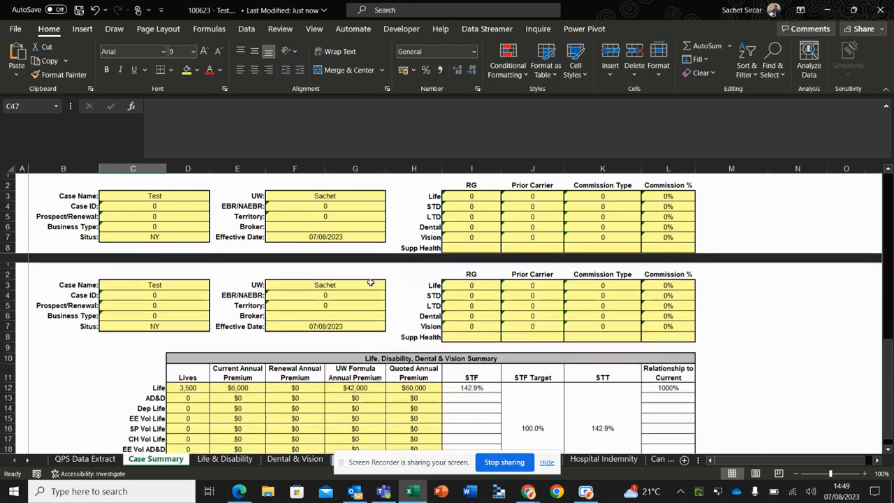
{"action": "scroll", "coordinate": [370, 281], "scroll_direction": "down", "scroll_amount": 1}
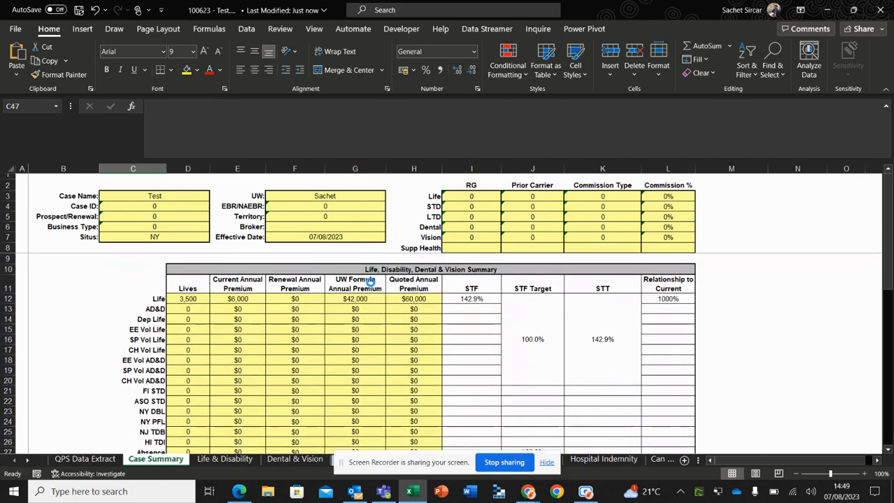
Save the pricing workbook, switch back to Optalitix Quote and submit the edited quote
{"action": "key", "text": "ctrl+s"}
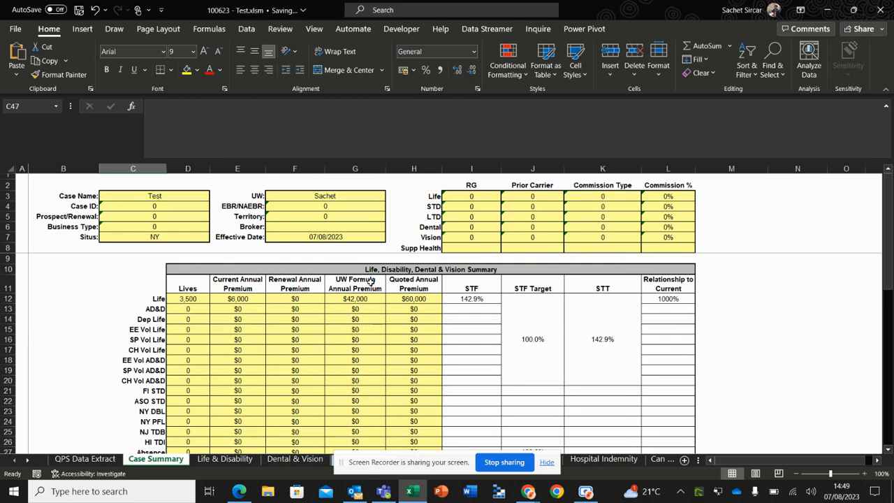
{"action": "key", "text": "alt+Tab"}
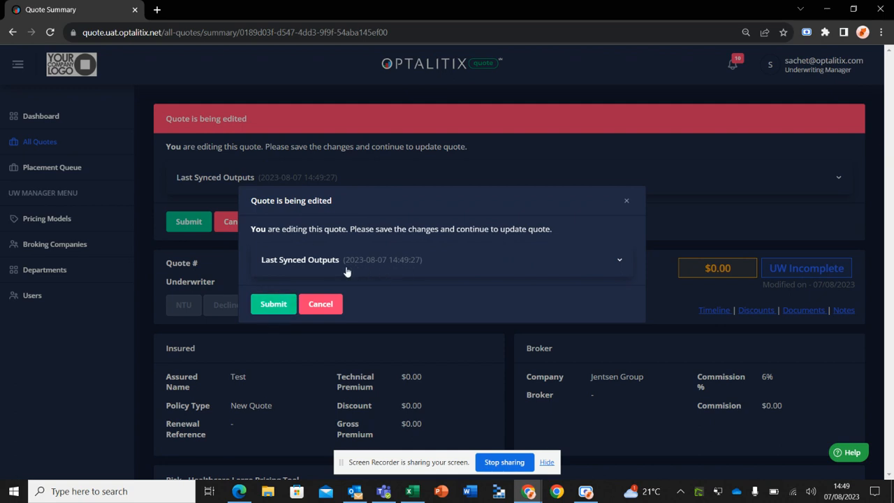
{"action": "left_click", "coordinate": [268, 304]}
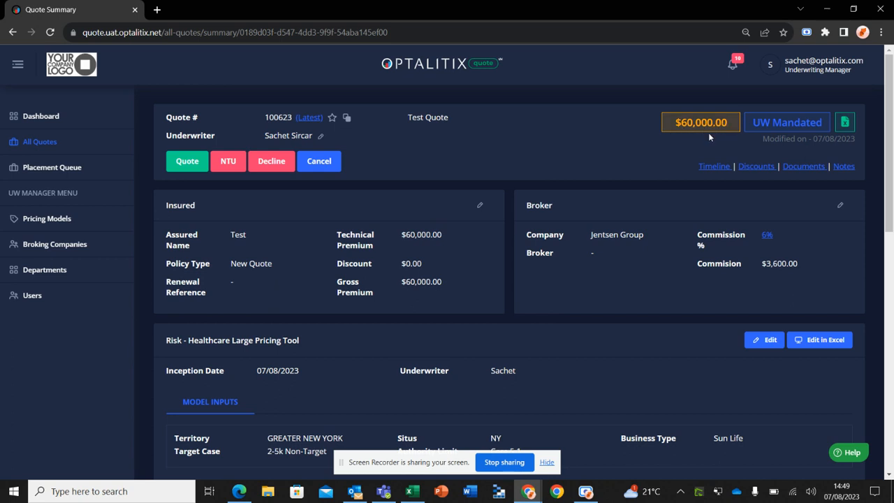
Review the quote summary's model inputs and premium outputs, and open the Healthcare Large Pricing Tool risk fields for editing
{"action": "scroll", "coordinate": [371, 227], "scroll_direction": "down", "scroll_amount": 3}
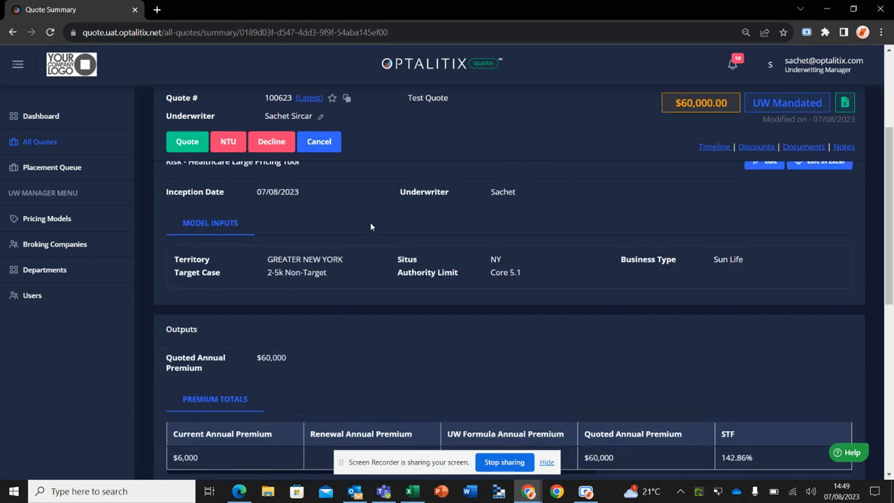
{"action": "scroll", "coordinate": [470, 291], "scroll_direction": "down", "scroll_amount": 1}
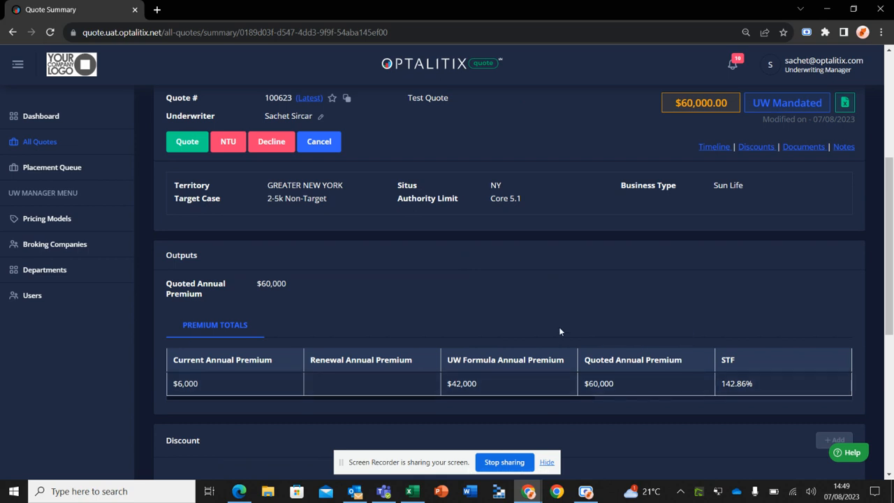
{"action": "scroll", "coordinate": [560, 331], "scroll_direction": "up", "scroll_amount": 3}
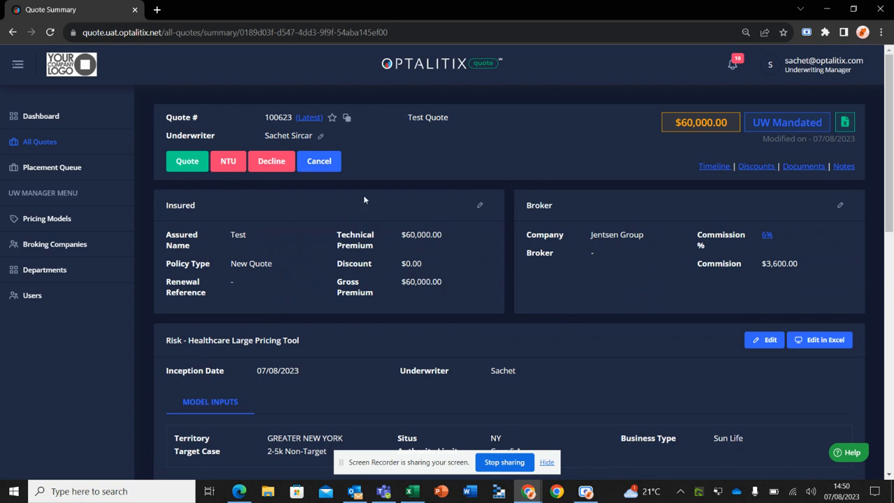
{"action": "scroll", "coordinate": [459, 204], "scroll_direction": "down", "scroll_amount": 1}
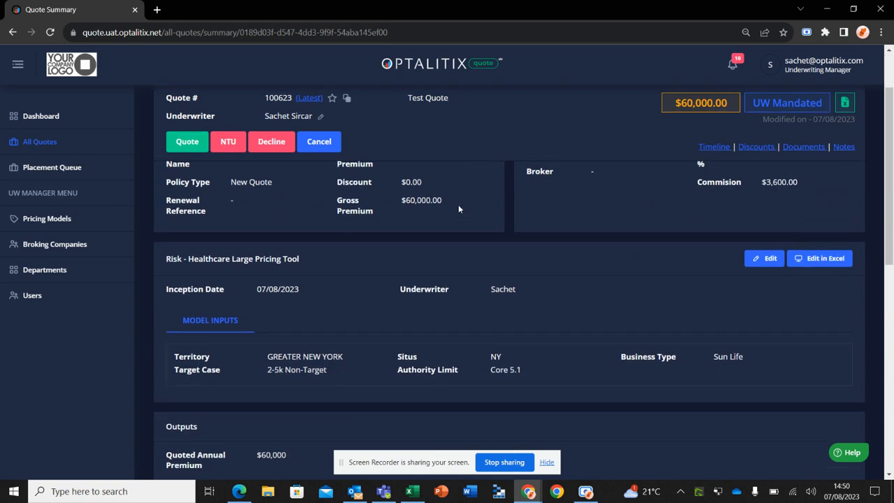
{"action": "scroll", "coordinate": [548, 261], "scroll_direction": "down", "scroll_amount": 1}
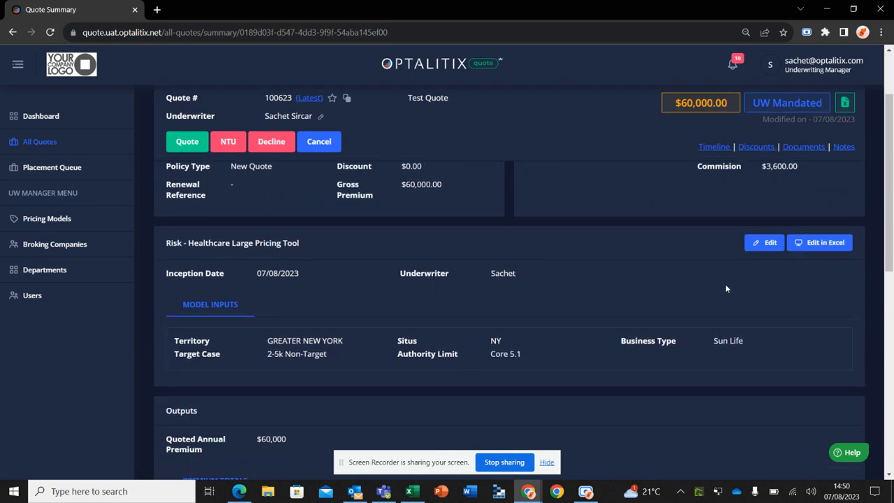
{"action": "left_click", "coordinate": [764, 248]}
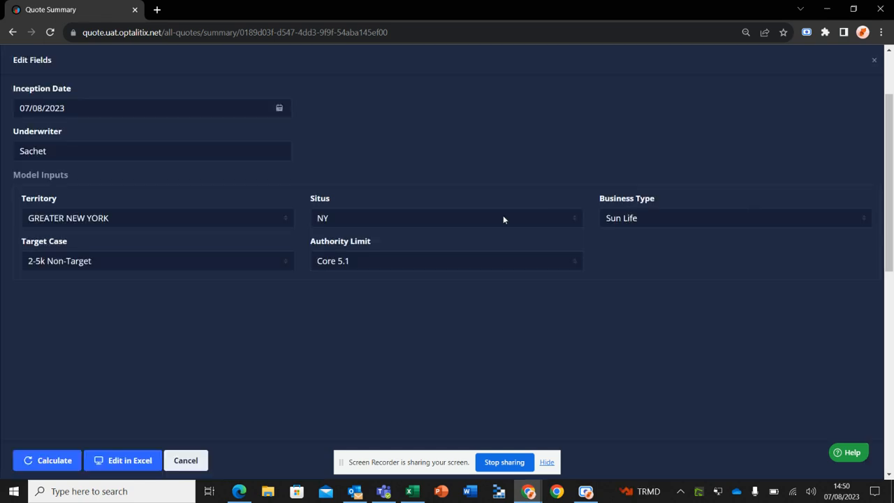
Set the Situs model input to MI and recalculate the quote
{"action": "left_click", "coordinate": [359, 219]}
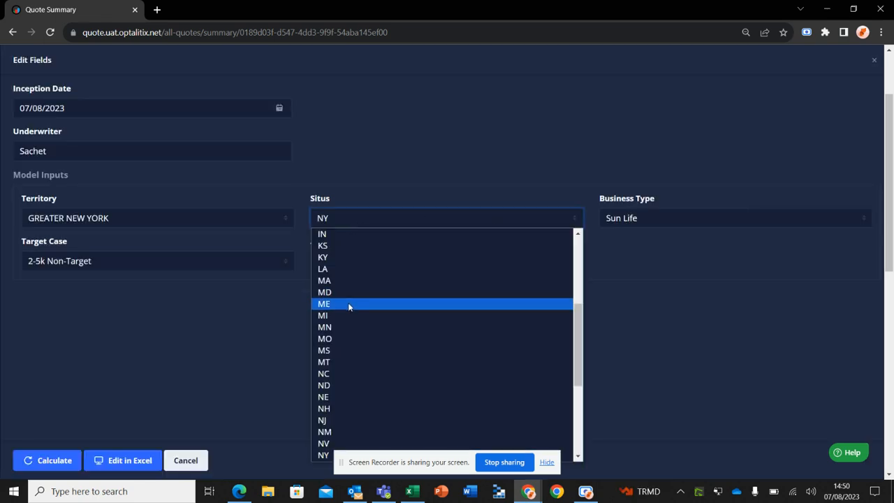
{"action": "left_click", "coordinate": [348, 315]}
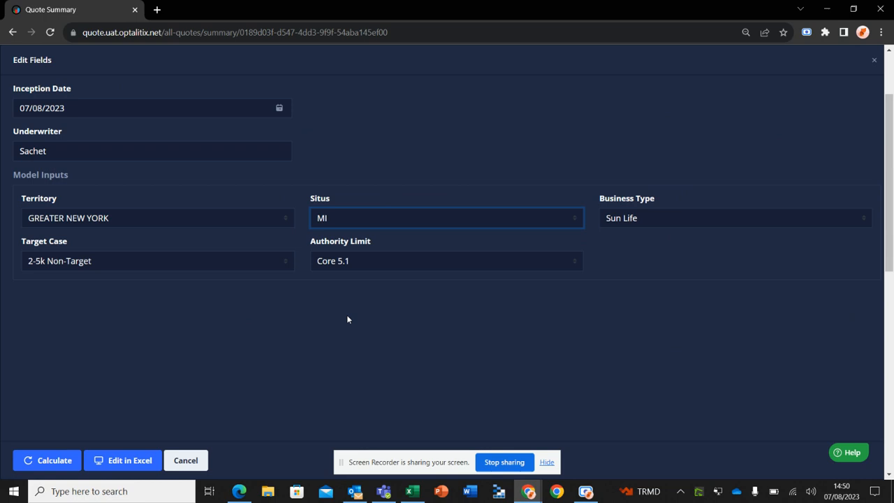
{"action": "left_click", "coordinate": [54, 461]}
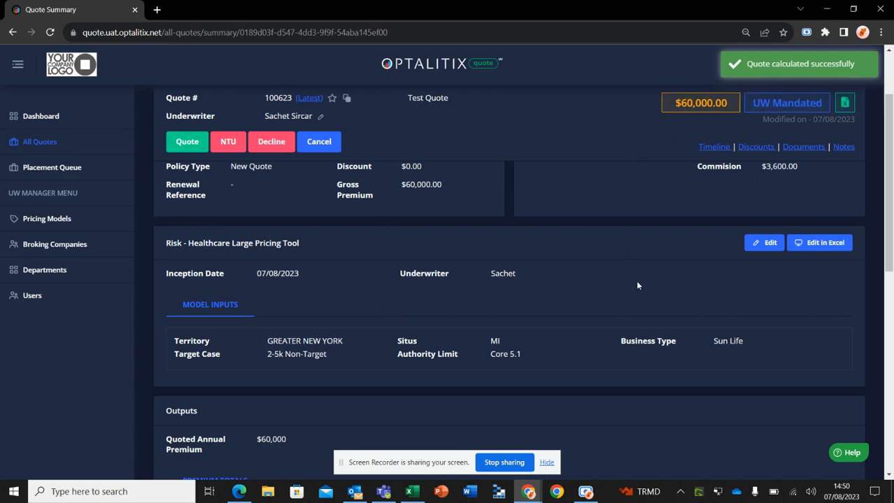
{"action": "scroll", "coordinate": [636, 285], "scroll_direction": "down", "scroll_amount": 3}
{"action": "scroll", "coordinate": [646, 322], "scroll_direction": "up", "scroll_amount": 3}
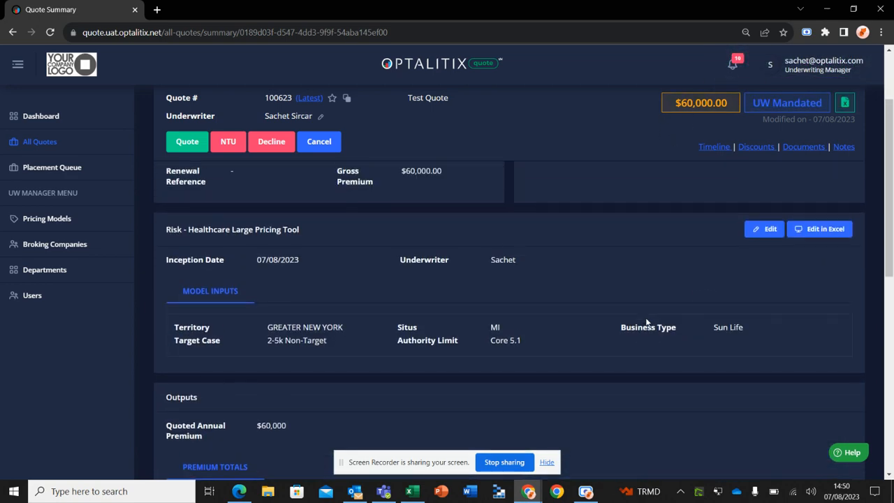
{"action": "left_click", "coordinate": [838, 230]}
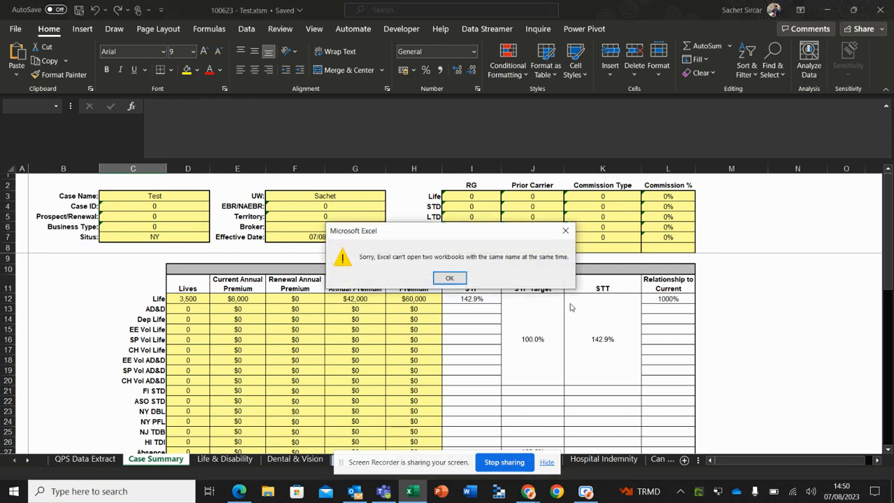
{"action": "left_click", "coordinate": [449, 278]}
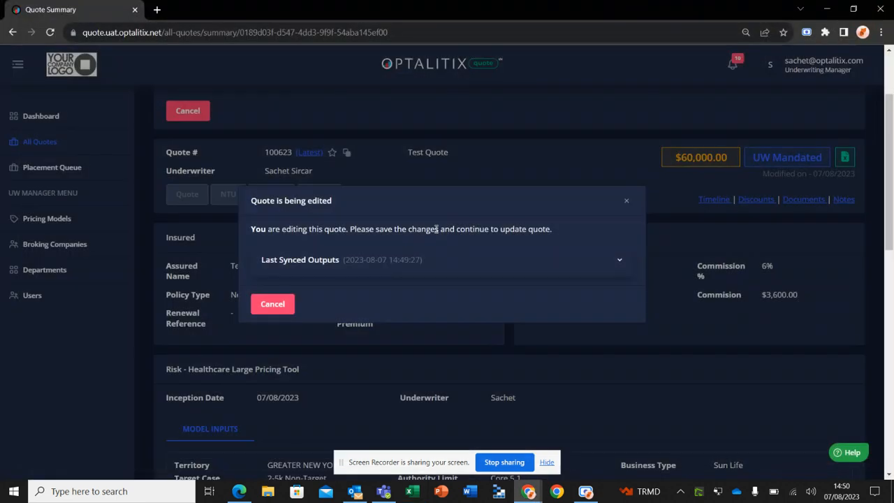
{"action": "left_click", "coordinate": [274, 304]}
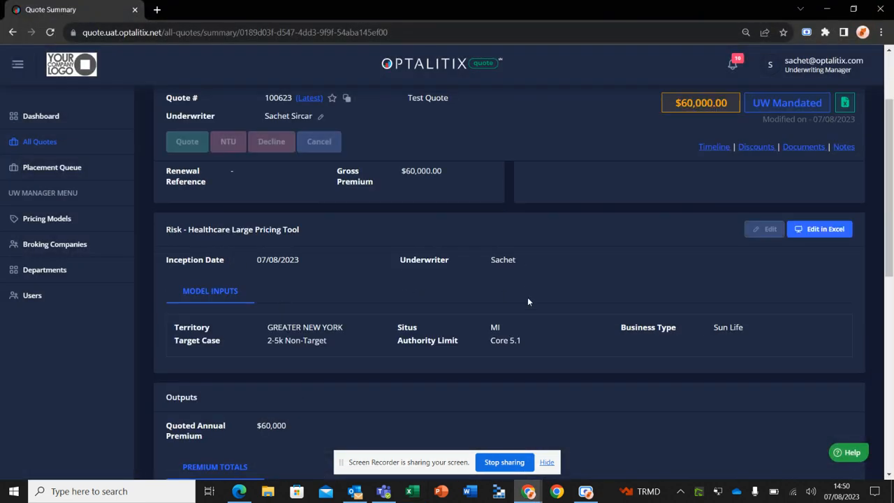
Open the quote's Healthcare Large Pricing Tool in Excel, set the Basic Life enrolled lives to 4500 and save the workbook
{"action": "scroll", "coordinate": [577, 319], "scroll_direction": "down", "scroll_amount": 1}
{"action": "scroll", "coordinate": [578, 324], "scroll_direction": "up", "scroll_amount": 1}
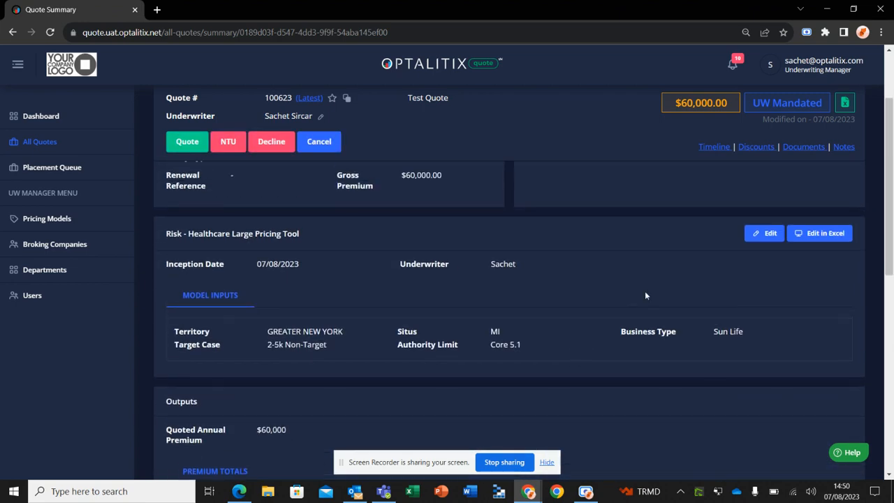
{"action": "left_click", "coordinate": [831, 233]}
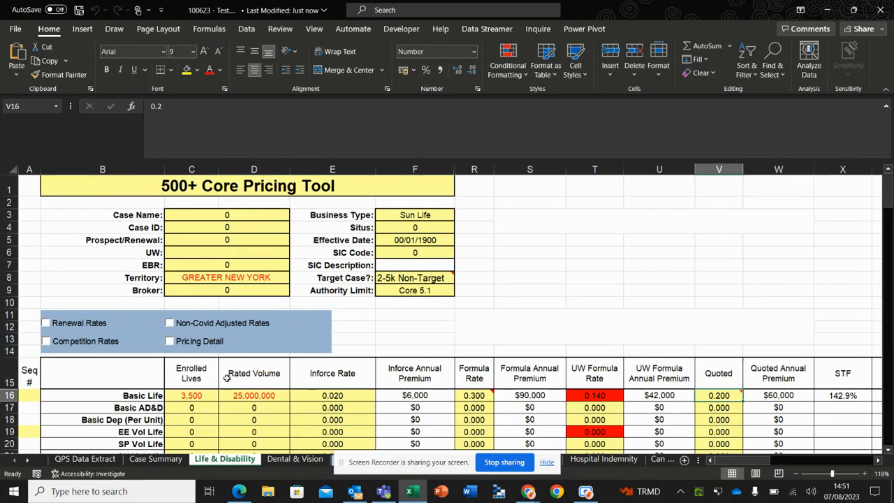
{"action": "left_click", "coordinate": [203, 395]}
{"action": "type", "text": "4500"}
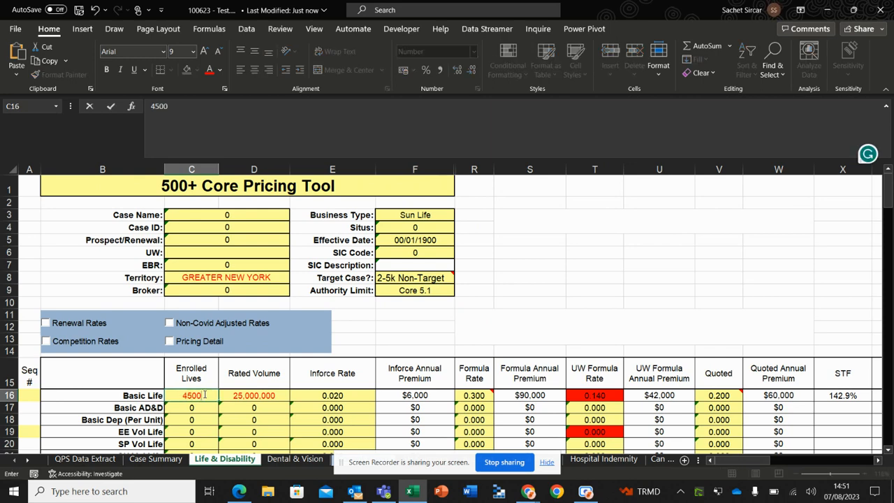
{"action": "key", "text": "Return"}
{"action": "left_click", "coordinate": [204, 395]}
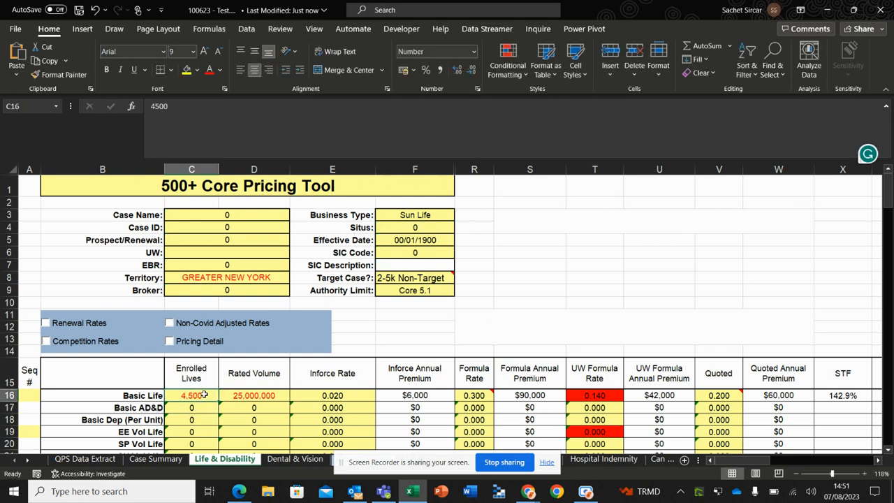
{"action": "key", "text": "ctrl+s"}
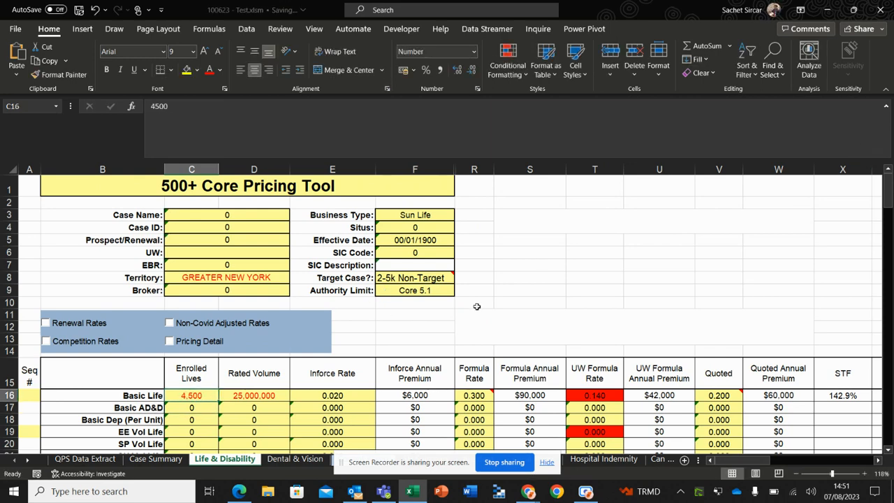
Check the case details and the combined quoted annual premium on the Case Summary sheet
{"action": "left_click", "coordinate": [157, 462]}
{"action": "scroll", "coordinate": [354, 390], "scroll_direction": "down", "scroll_amount": 12}
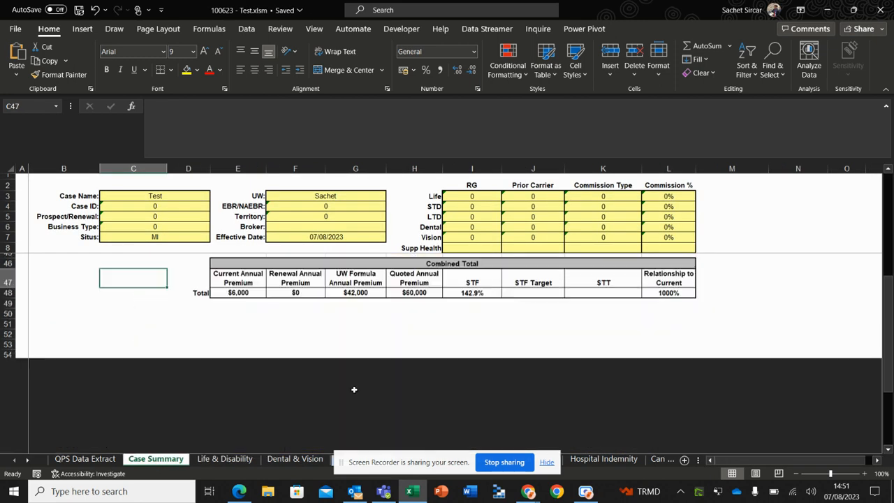
{"action": "scroll", "coordinate": [354, 390], "scroll_direction": "down", "scroll_amount": 1}
{"action": "scroll", "coordinate": [354, 390], "scroll_direction": "up", "scroll_amount": 3}
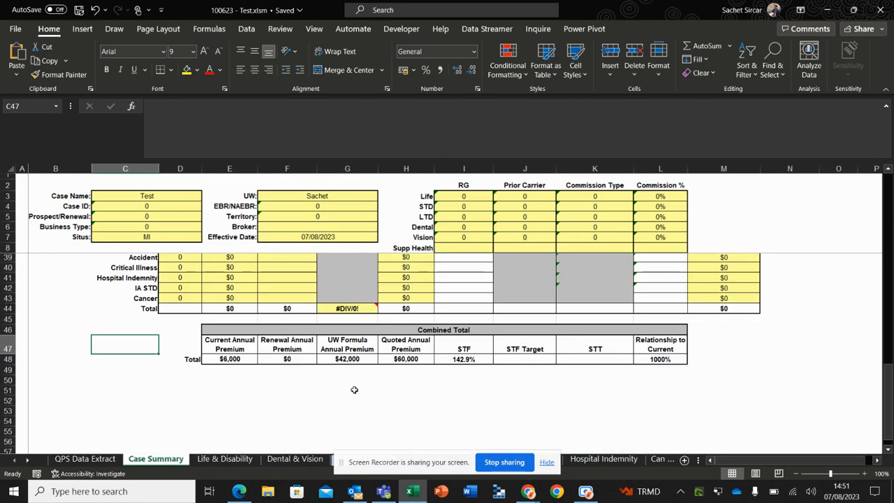
{"action": "left_click", "coordinate": [407, 360]}
Set the Basic Life rated volume to 60000000 on the Life & Disability sheet
{"action": "left_click", "coordinate": [224, 459]}
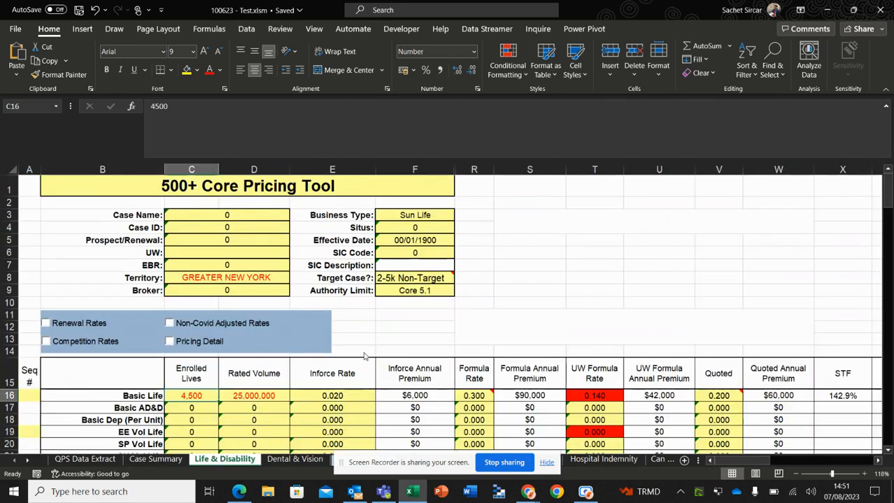
{"action": "left_click", "coordinate": [269, 396]}
{"action": "type", "text": "6"}
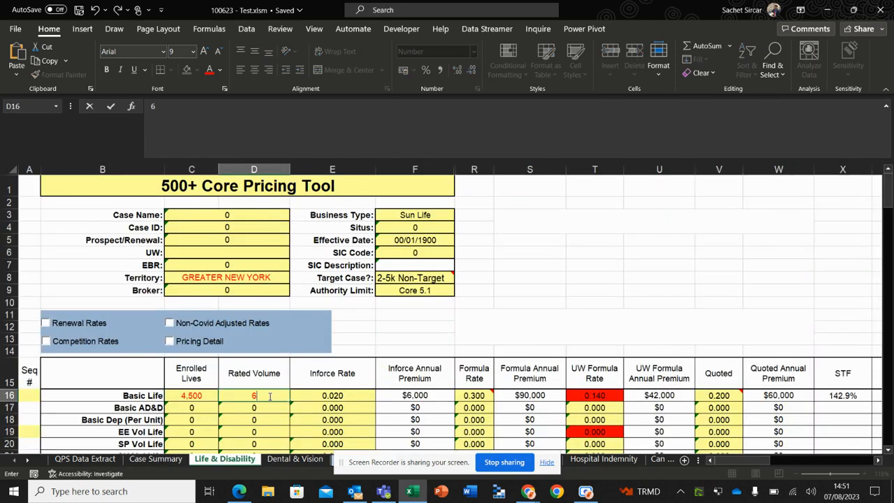
{"action": "type", "text": "0000000"}
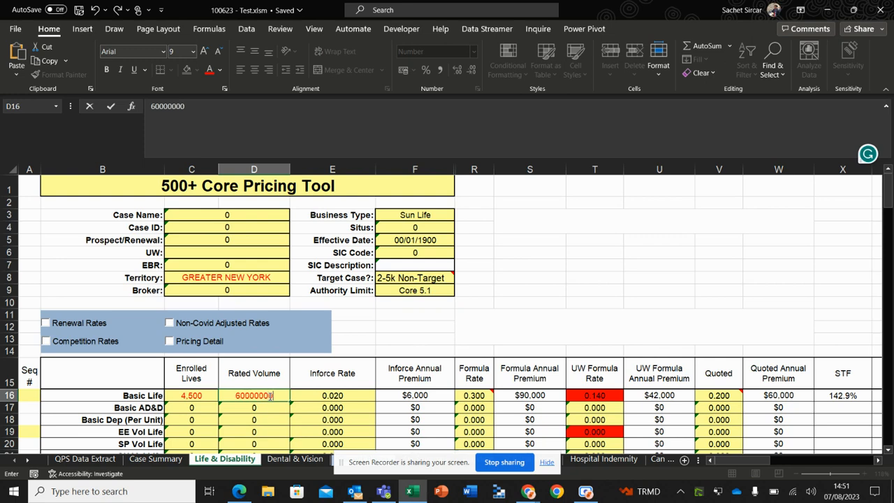
{"action": "left_click", "coordinate": [269, 396]}
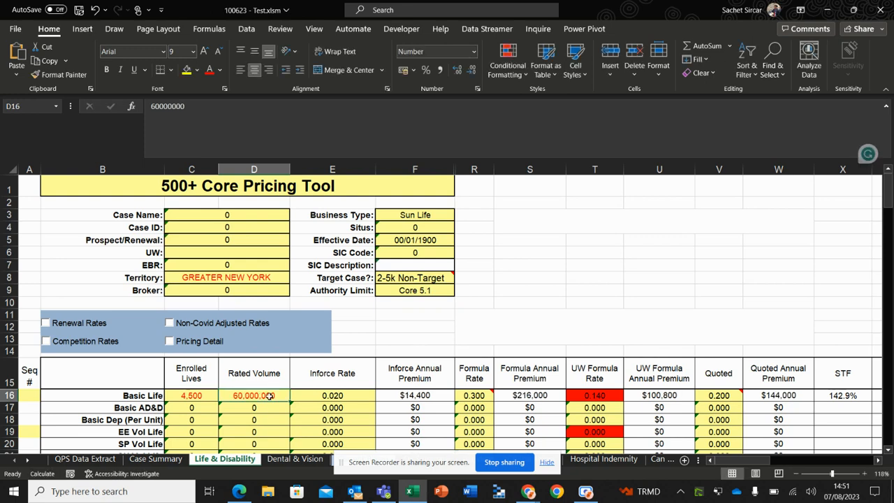
Recheck the Combined Total row on the Case Summary sheet after the rated volume change
{"action": "left_click", "coordinate": [155, 459]}
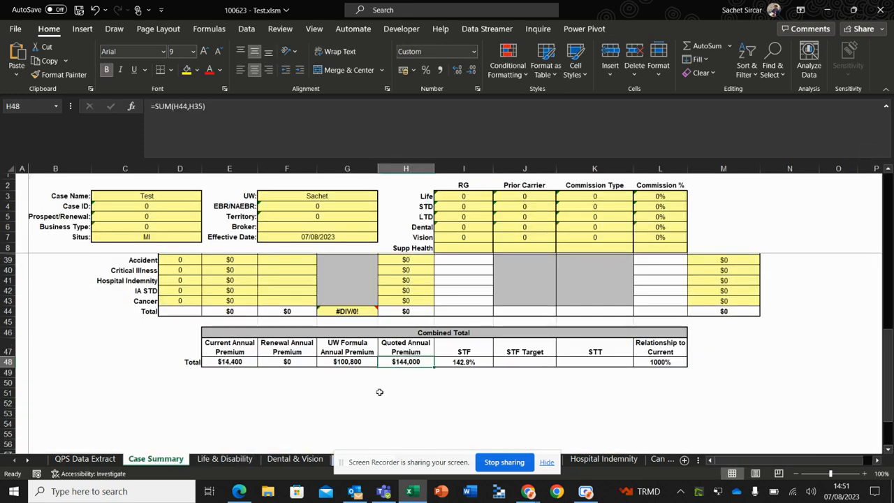
{"action": "left_click", "coordinate": [446, 371]}
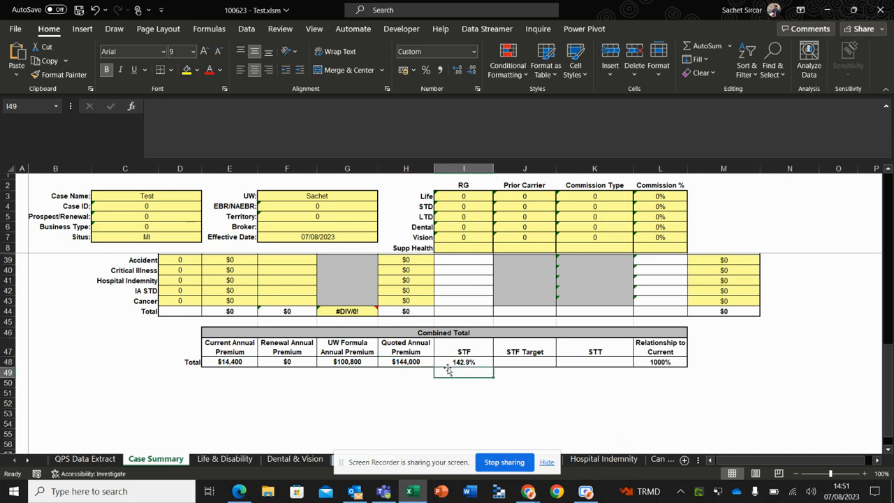
{"action": "left_click", "coordinate": [412, 362]}
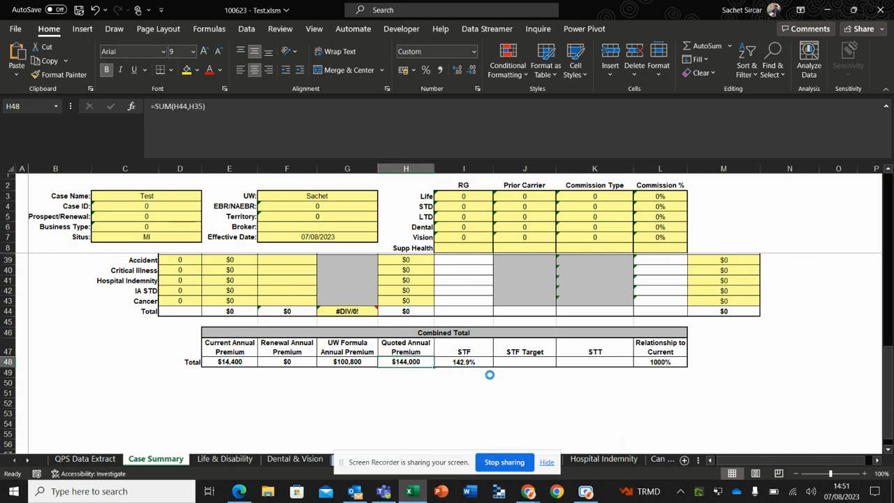
Save and close the pricing workbook, and submit the edited quote in Optalitix Quote
{"action": "left_click", "coordinate": [878, 13]}
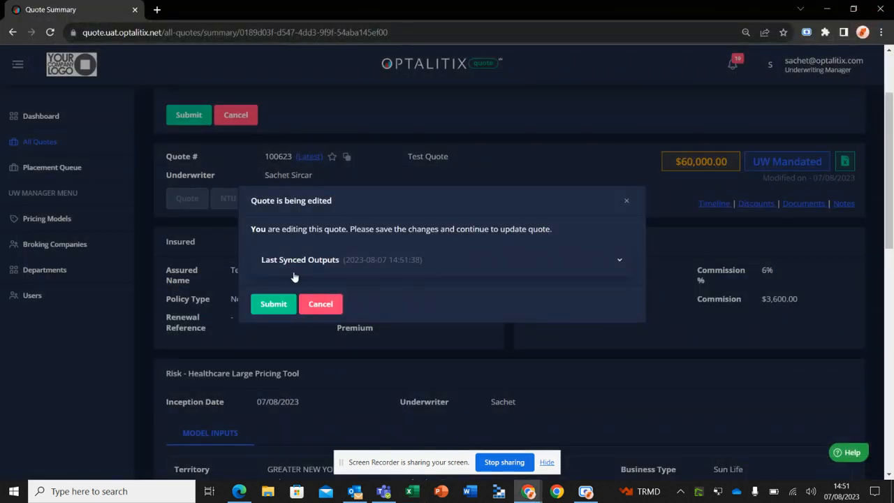
{"action": "left_click", "coordinate": [272, 305]}
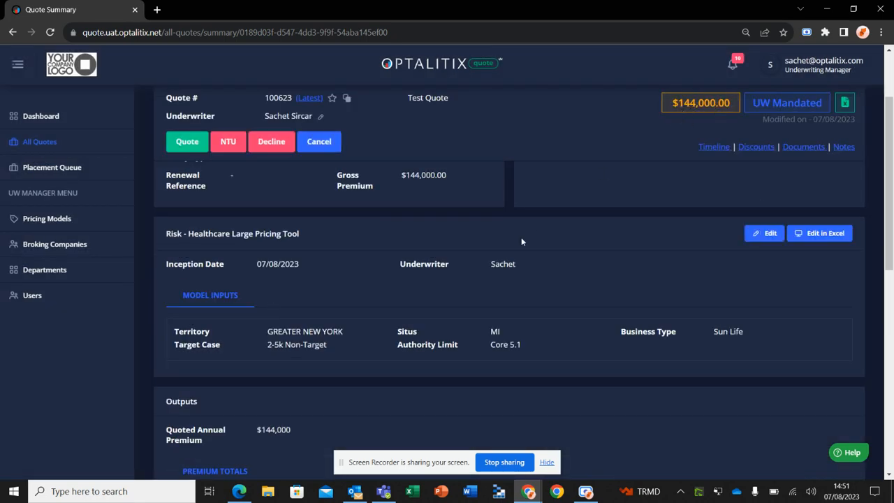
{"action": "scroll", "coordinate": [521, 237], "scroll_direction": "down", "scroll_amount": 5}
{"action": "scroll", "coordinate": [521, 237], "scroll_direction": "up", "scroll_amount": 1}
{"action": "scroll", "coordinate": [521, 237], "scroll_direction": "up", "scroll_amount": 8}
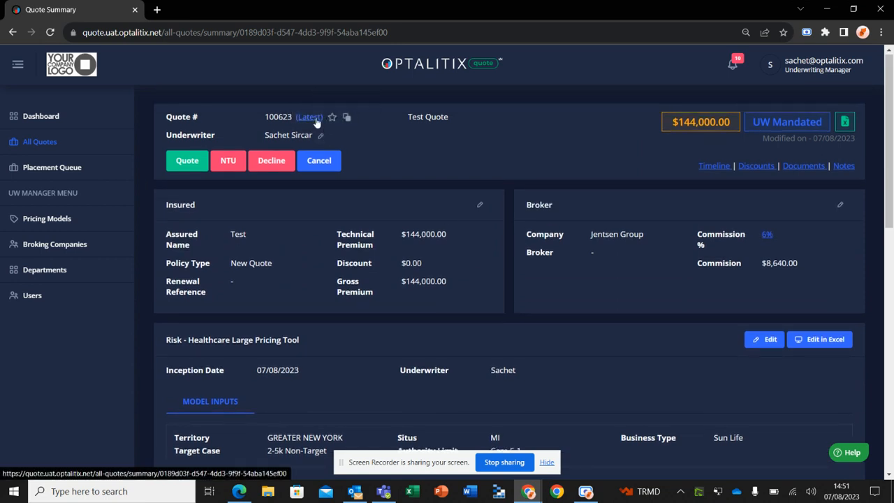
Inspect the quote's version history, view version 2 and return to the latest version
{"action": "left_click", "coordinate": [315, 118]}
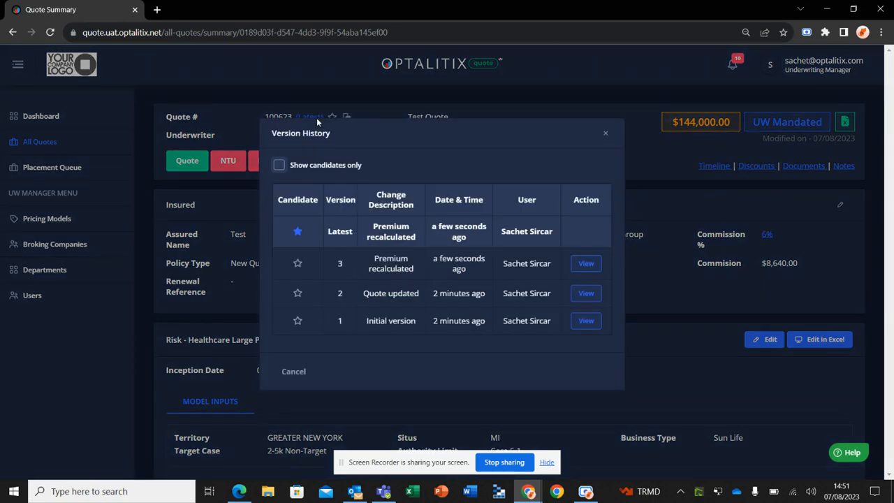
{"action": "left_click", "coordinate": [605, 133]}
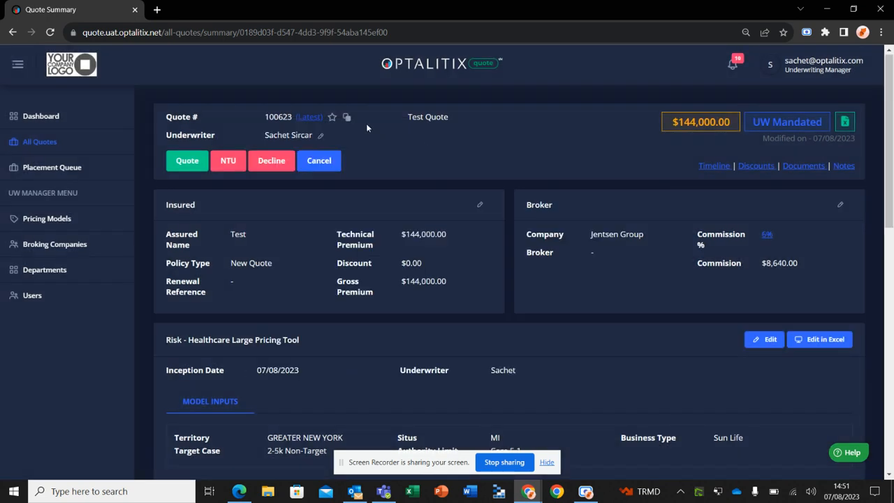
{"action": "left_click", "coordinate": [304, 116]}
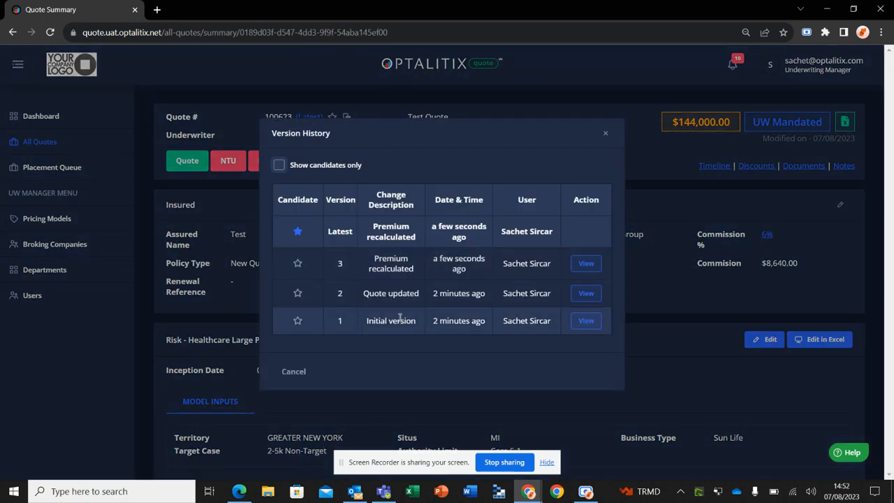
{"action": "left_click", "coordinate": [586, 293]}
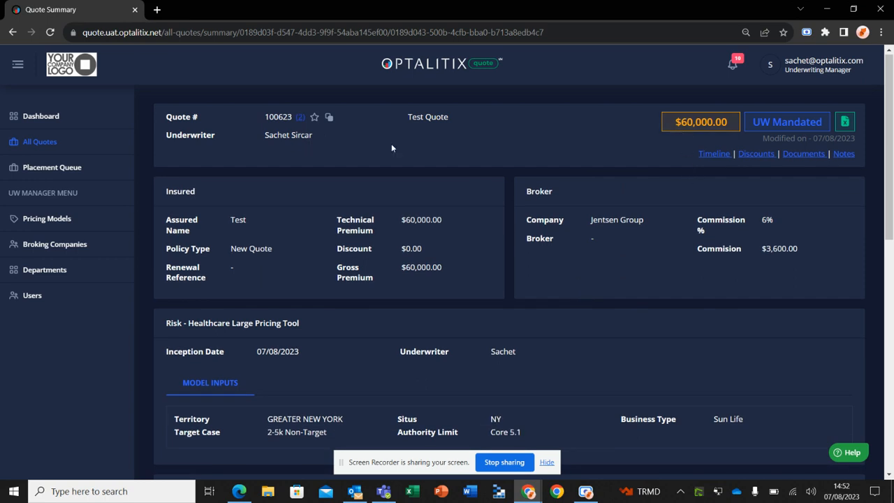
{"action": "left_click", "coordinate": [299, 117]}
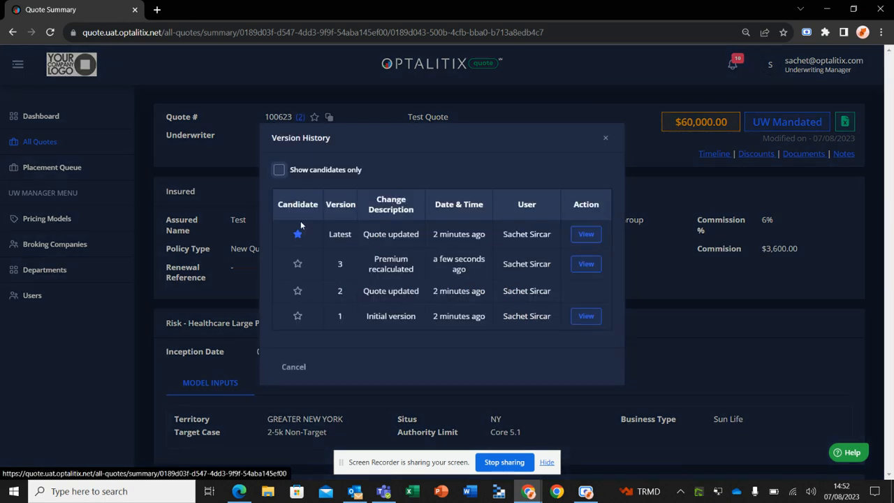
{"action": "left_click", "coordinate": [598, 236]}
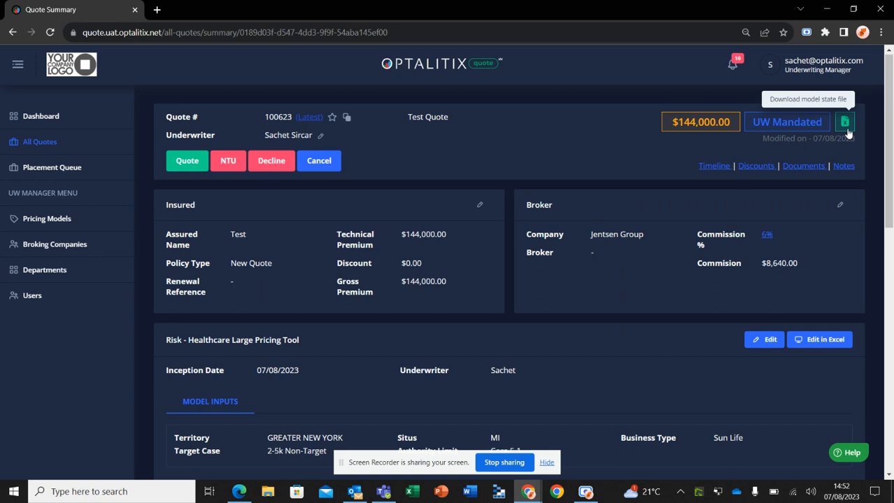
Review the quote timeline in table view and close it
{"action": "left_click", "coordinate": [708, 169]}
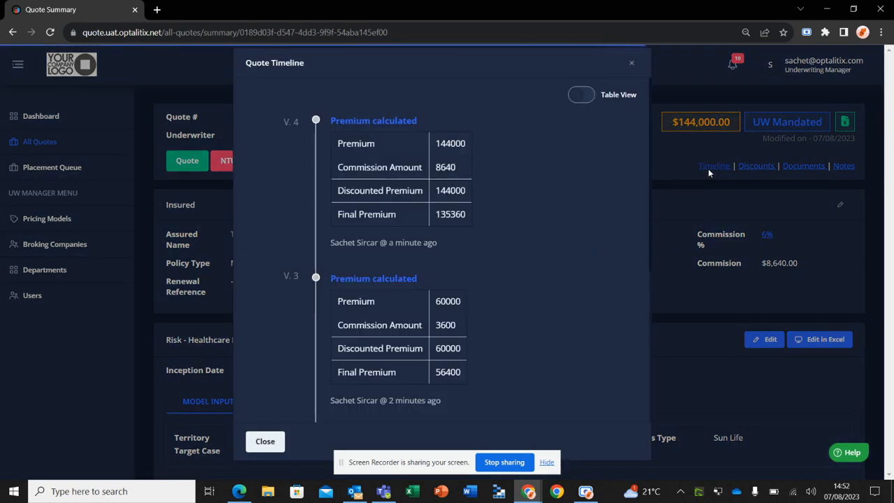
{"action": "left_click", "coordinate": [582, 95]}
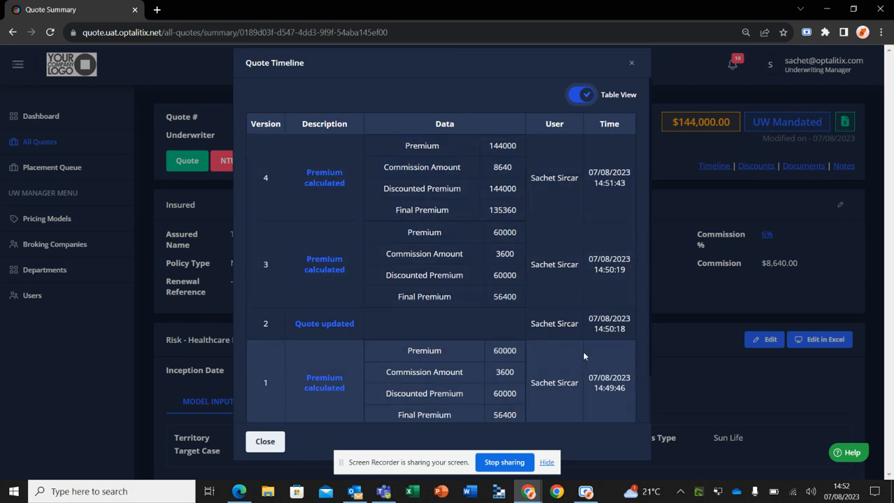
{"action": "left_click", "coordinate": [630, 64]}
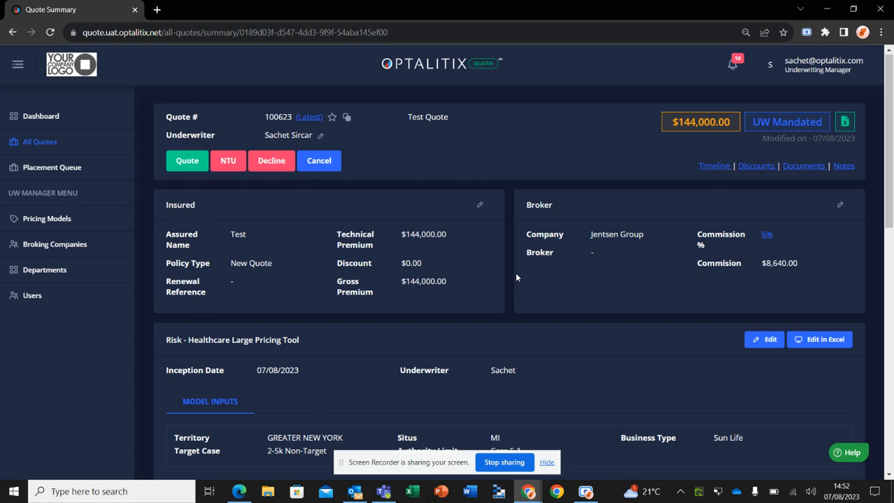
Look through the discount, documents and notes sections of the quote summary
{"action": "scroll", "coordinate": [515, 272], "scroll_direction": "down", "scroll_amount": 10}
{"action": "scroll", "coordinate": [515, 272], "scroll_direction": "up", "scroll_amount": 1}
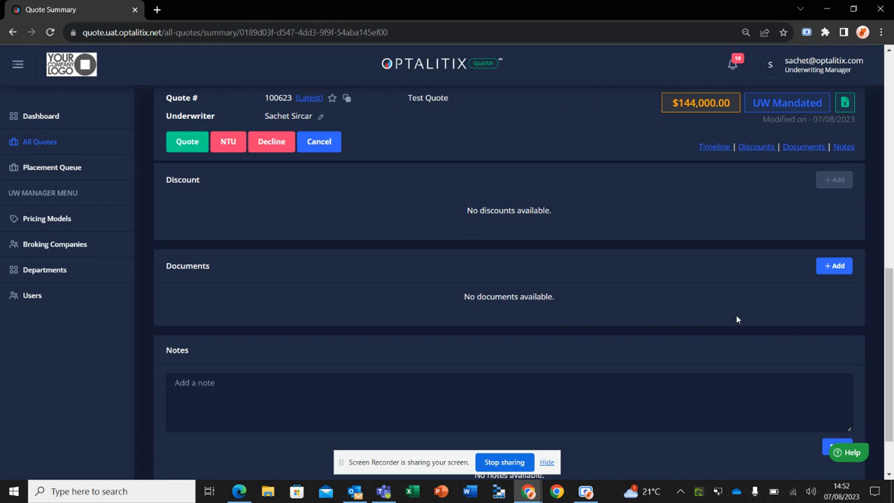
{"action": "scroll", "coordinate": [737, 319], "scroll_direction": "up", "scroll_amount": 5}
{"action": "scroll", "coordinate": [737, 320], "scroll_direction": "down", "scroll_amount": 7}
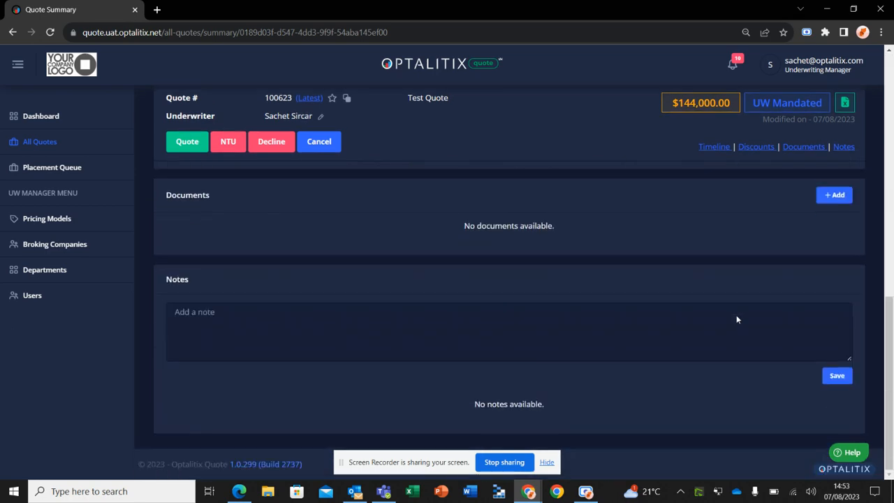
Advance the test quote from underwriting to the Quoted status
{"action": "left_click", "coordinate": [543, 315]}
{"action": "scroll", "coordinate": [361, 306], "scroll_direction": "up", "scroll_amount": 15}
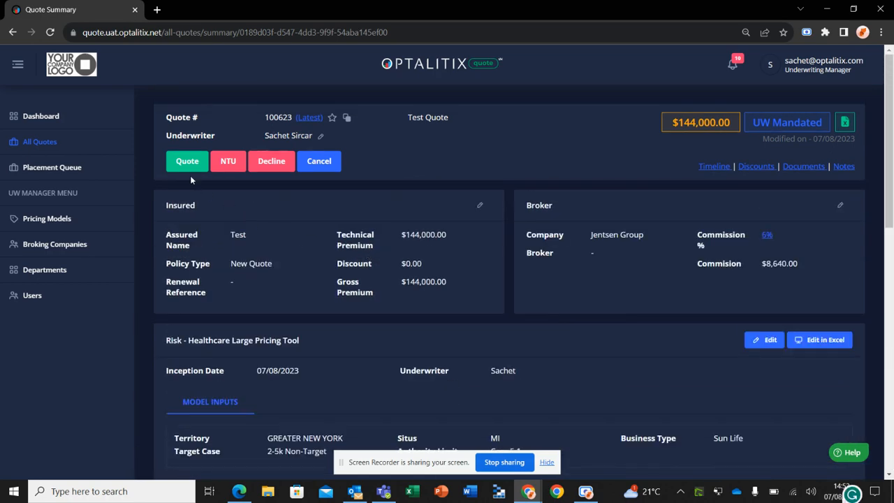
{"action": "left_click", "coordinate": [187, 167]}
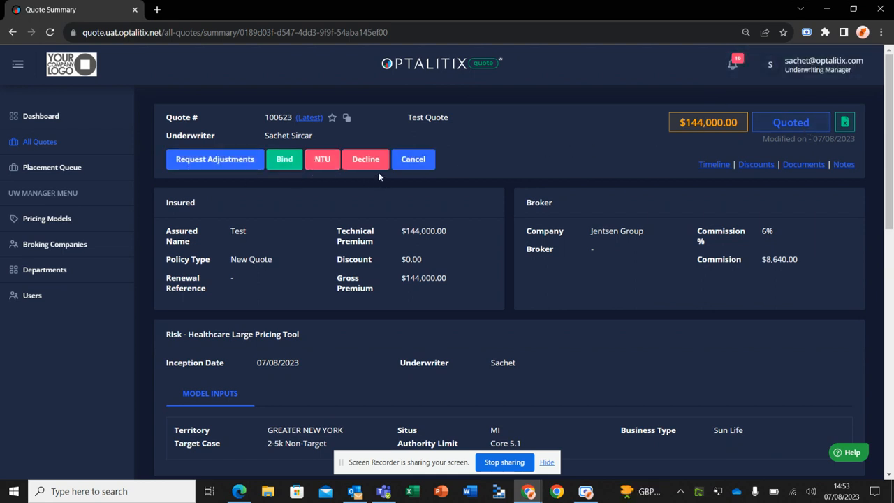
Request adjustments on the quoted test quote to reopen it for underwriting edits, and check its risk section
{"action": "left_click", "coordinate": [242, 160]}
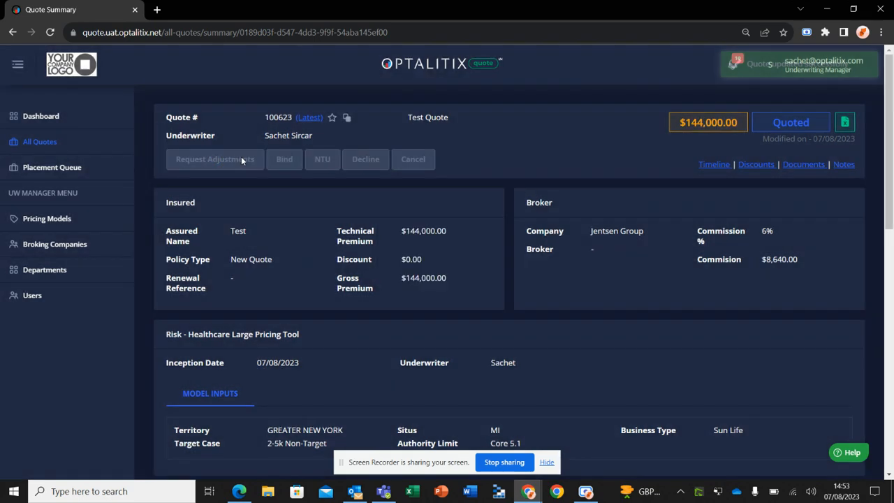
{"action": "scroll", "coordinate": [554, 316], "scroll_direction": "down", "scroll_amount": 2}
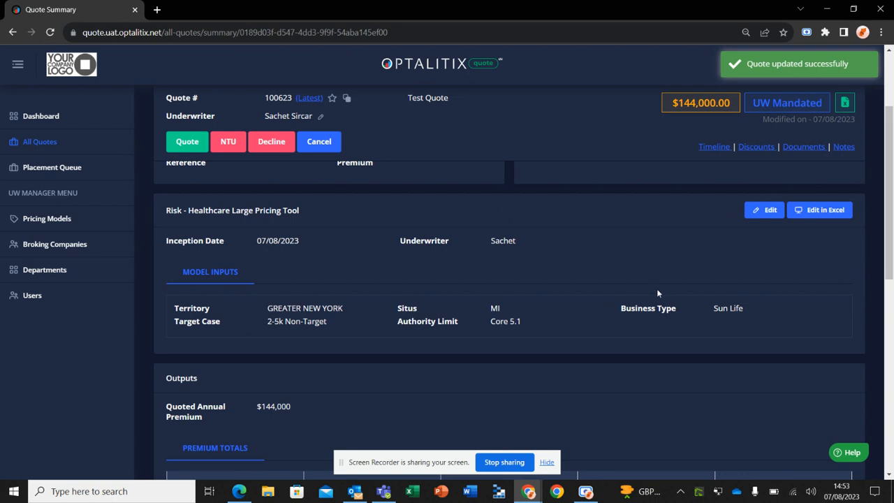
{"action": "scroll", "coordinate": [575, 345], "scroll_direction": "up", "scroll_amount": 2}
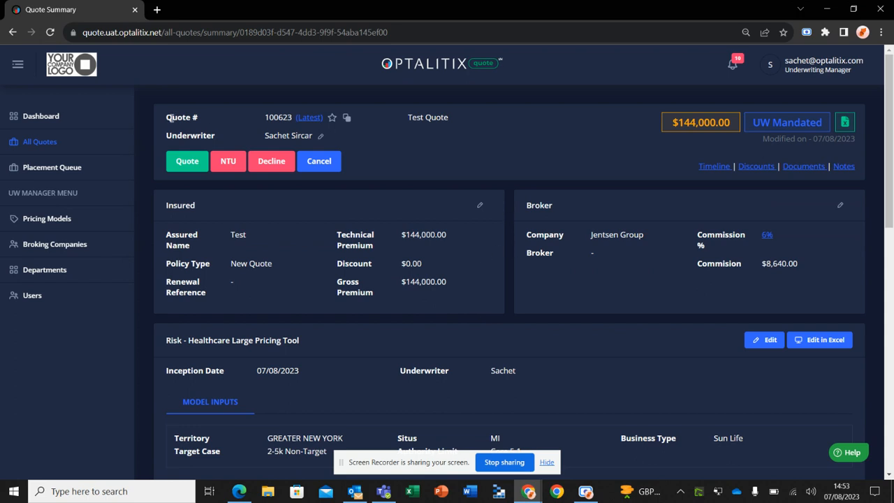
View the list of all quotes and open the performance dashboard
{"action": "left_click", "coordinate": [62, 143]}
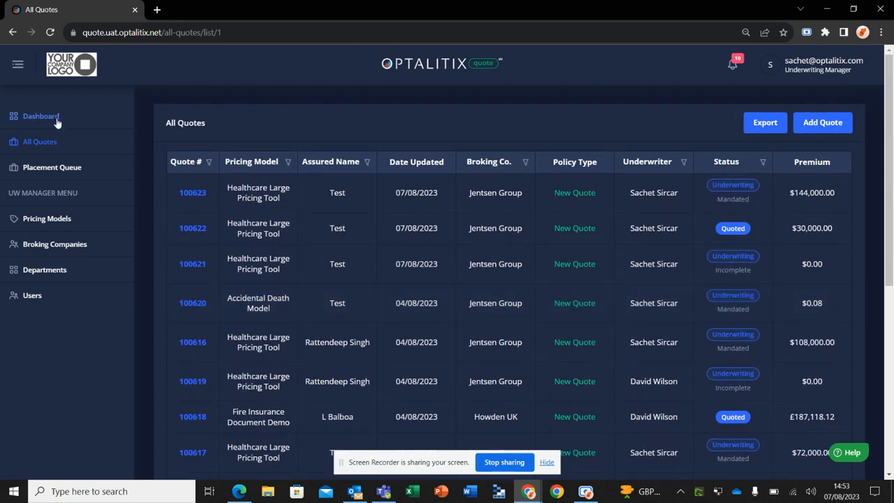
{"action": "left_click", "coordinate": [57, 120]}
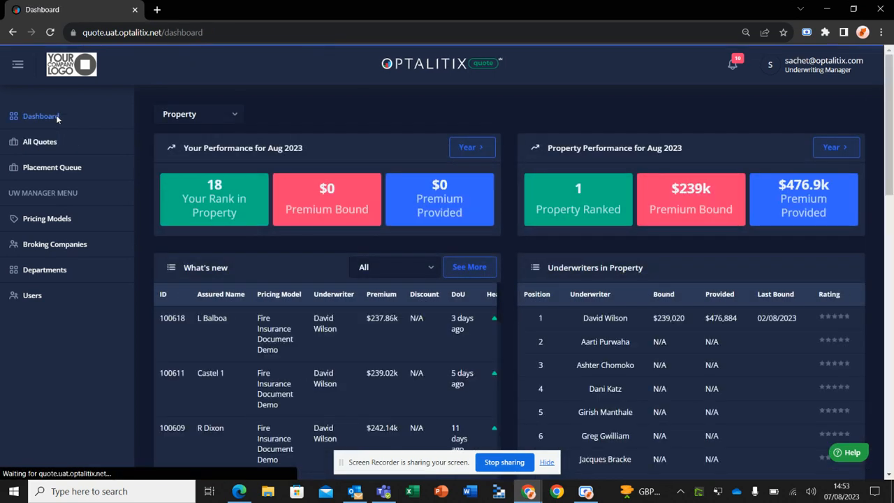